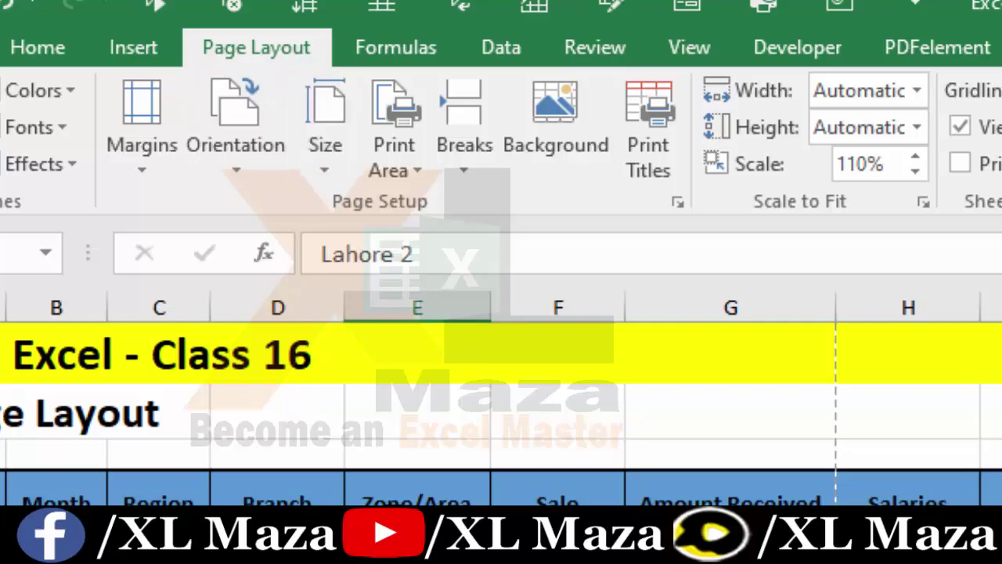
# - Select the whole sales table from the S No header row down and check how the sheet looks in print preview
pyautogui.moveTo(39, 376); pyautogui.dragTo(852, 548)
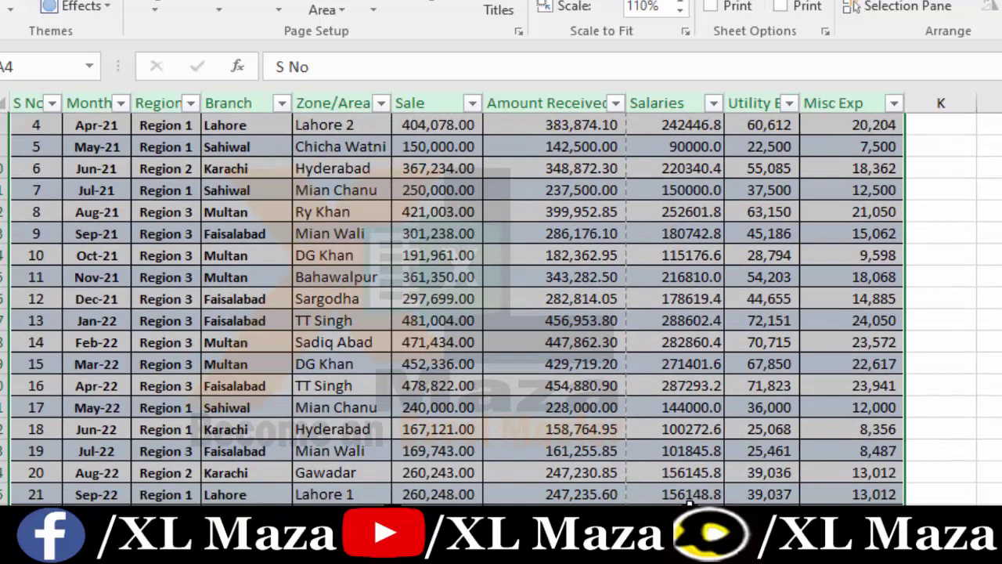
pyautogui.scroll(2, 689, 505)
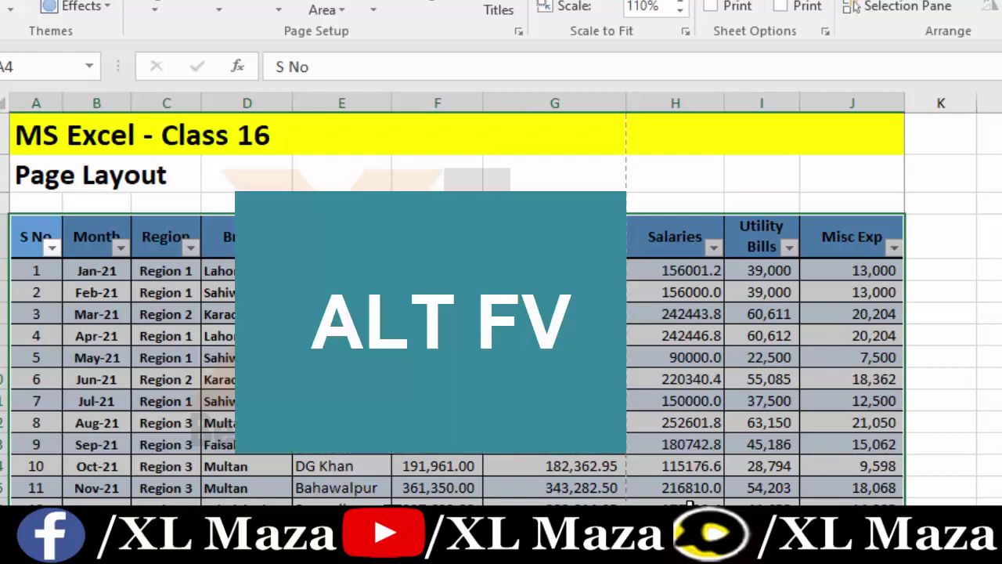
pyautogui.hotkey('alt', 'f')
pyautogui.press('v')
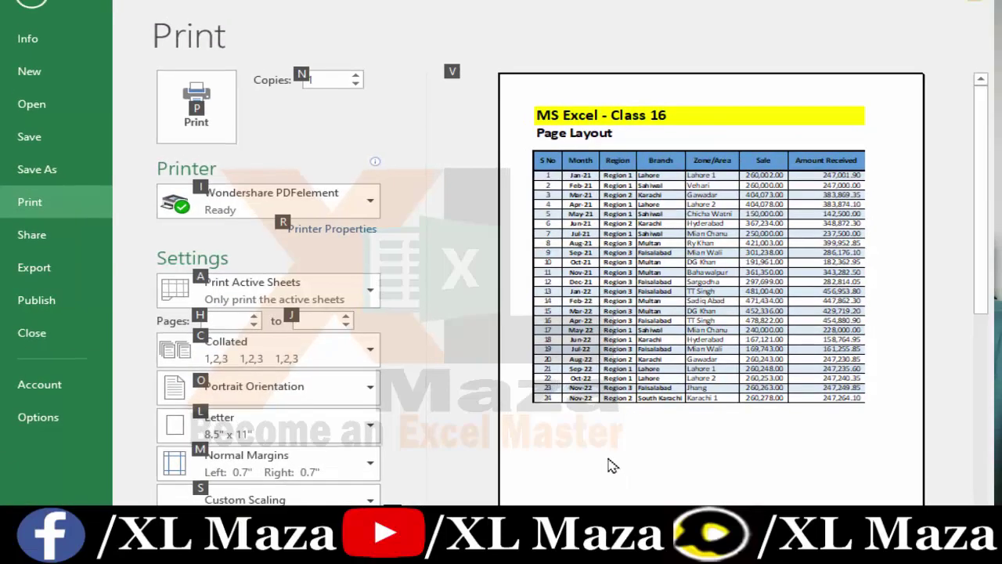
pyautogui.press('Escape')
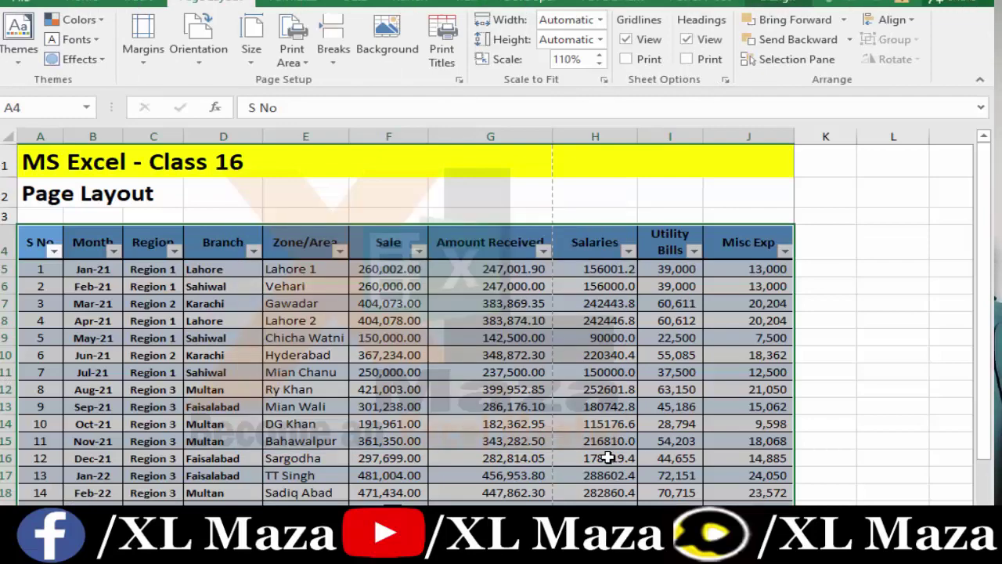
# - Bring up the print preview again, go to its next page, and return to the sheet at the first Branch entry
pyautogui.hotkey('ctrl', 'p')
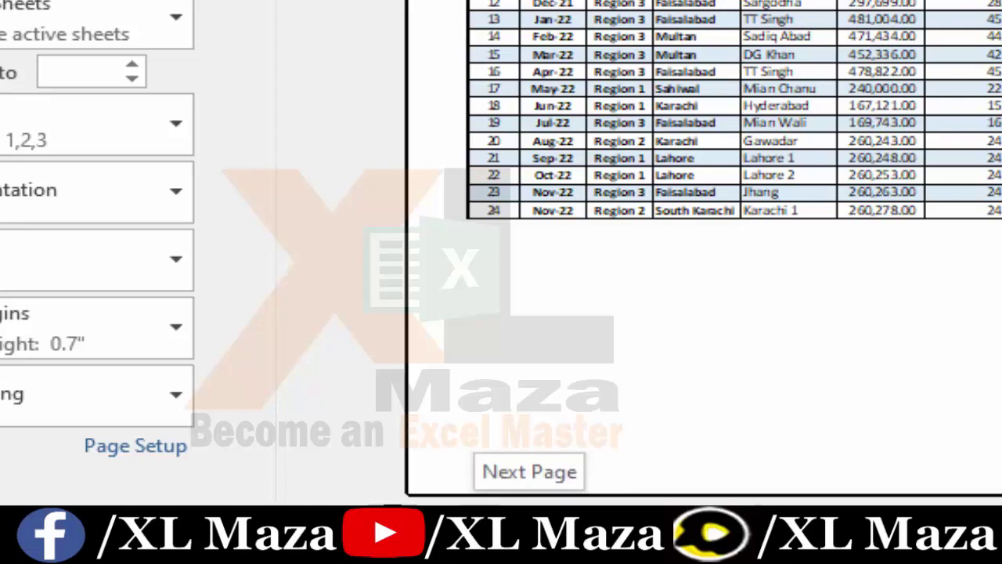
pyautogui.click(475, 524)
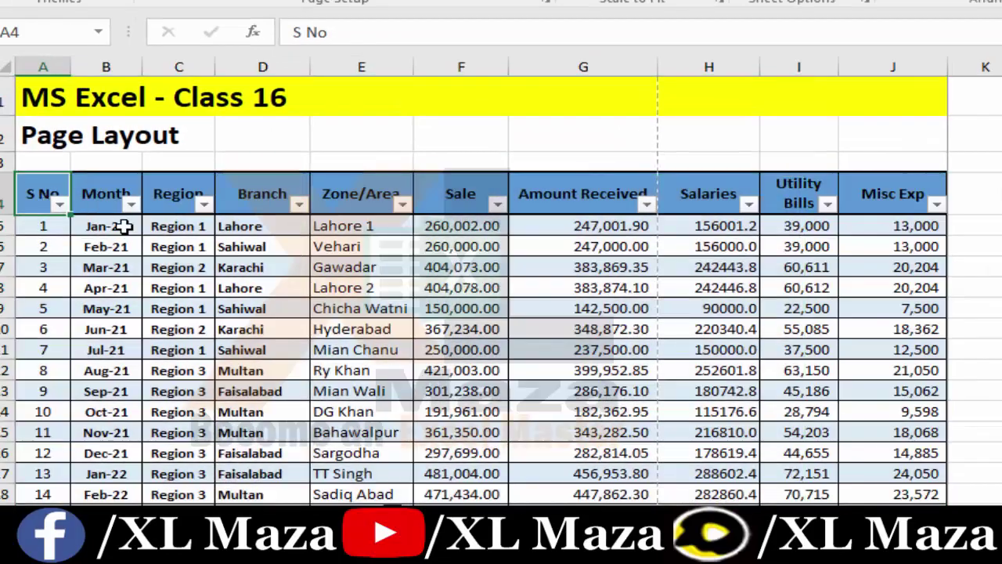
pyautogui.click(256, 226)
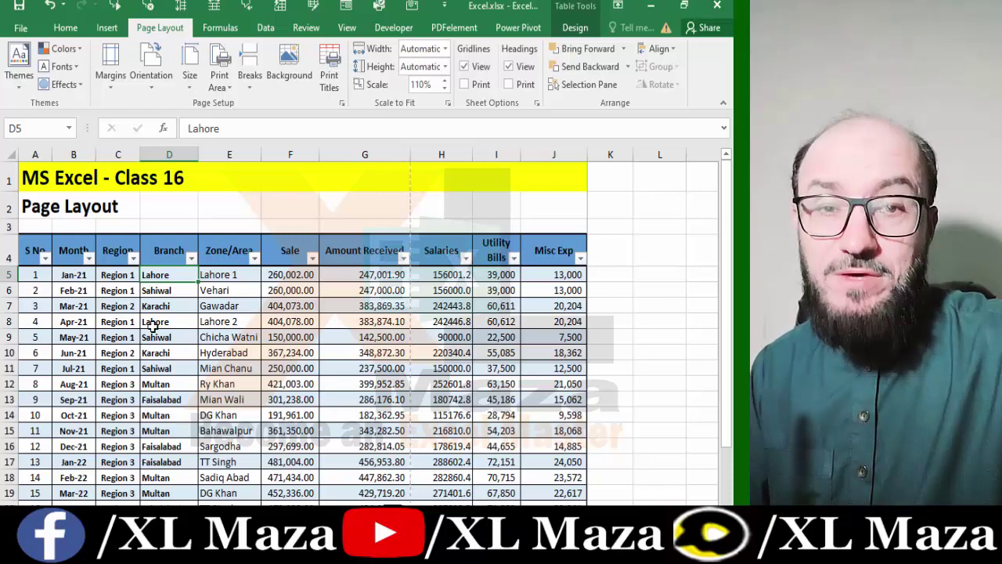
# - Examine in print preview which table columns spill over onto the second page
pyautogui.hotkey('alt', 'f')
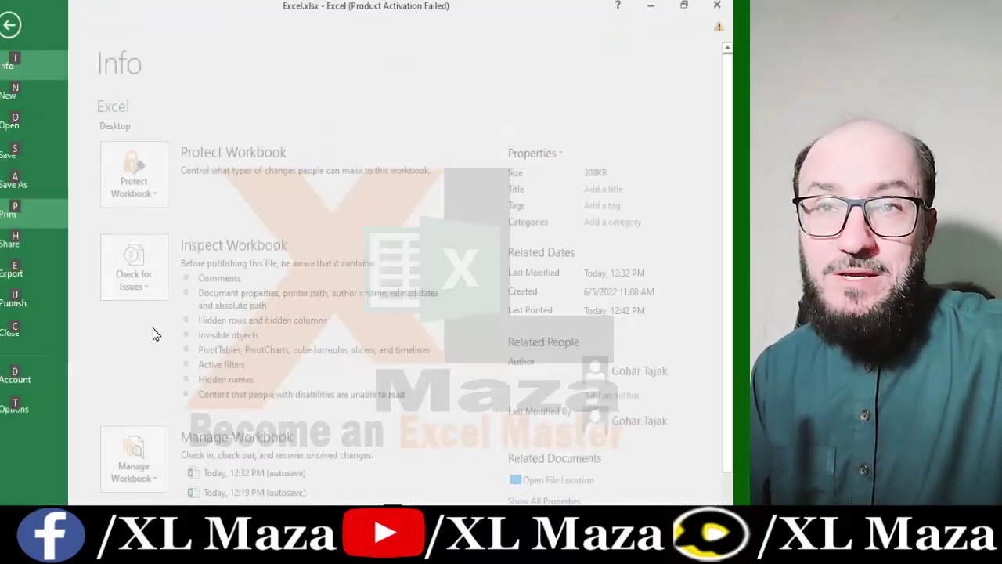
pyautogui.press('p')
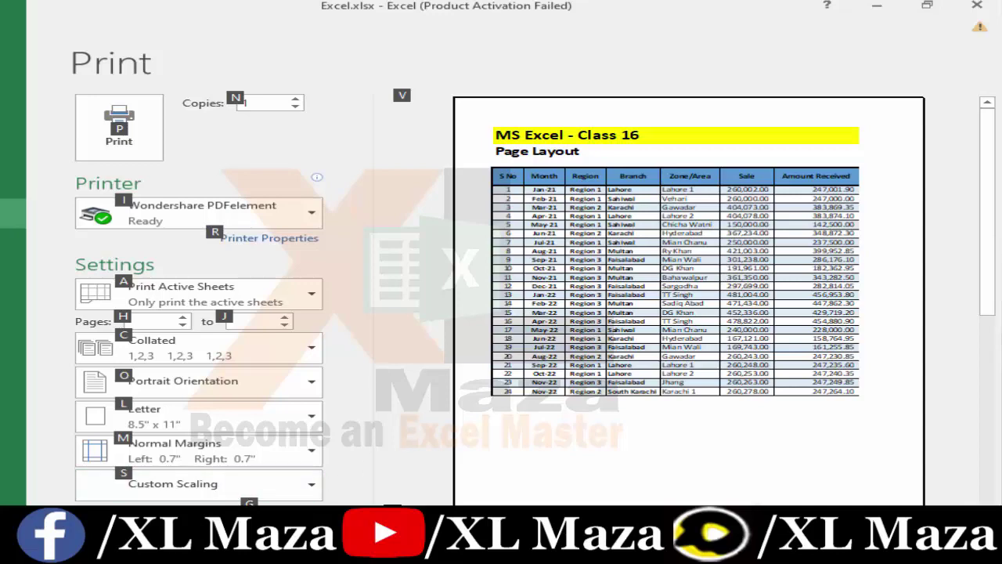
pyautogui.click(465, 518)
pyautogui.scroll(-1, 577, 402)
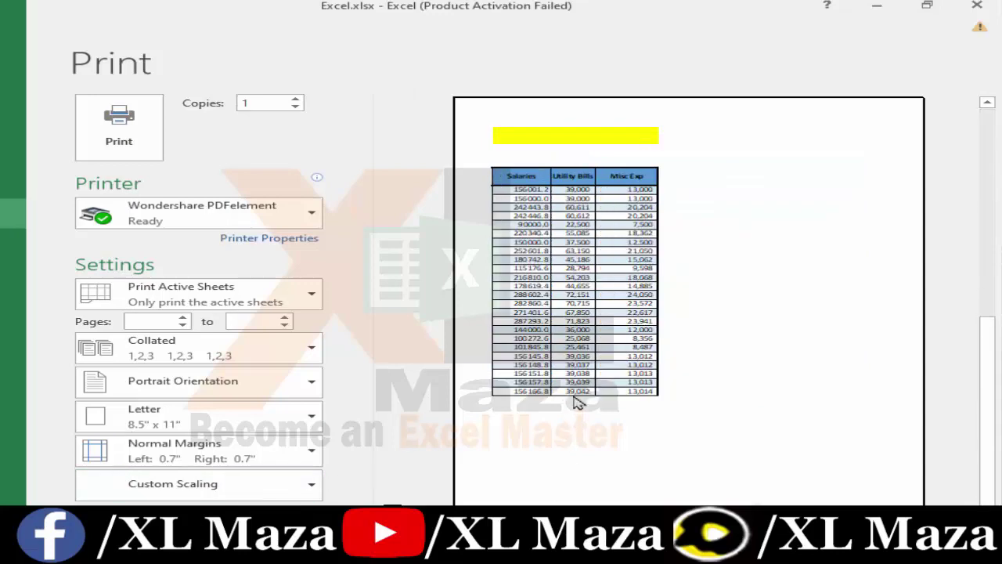
pyautogui.press('Escape')
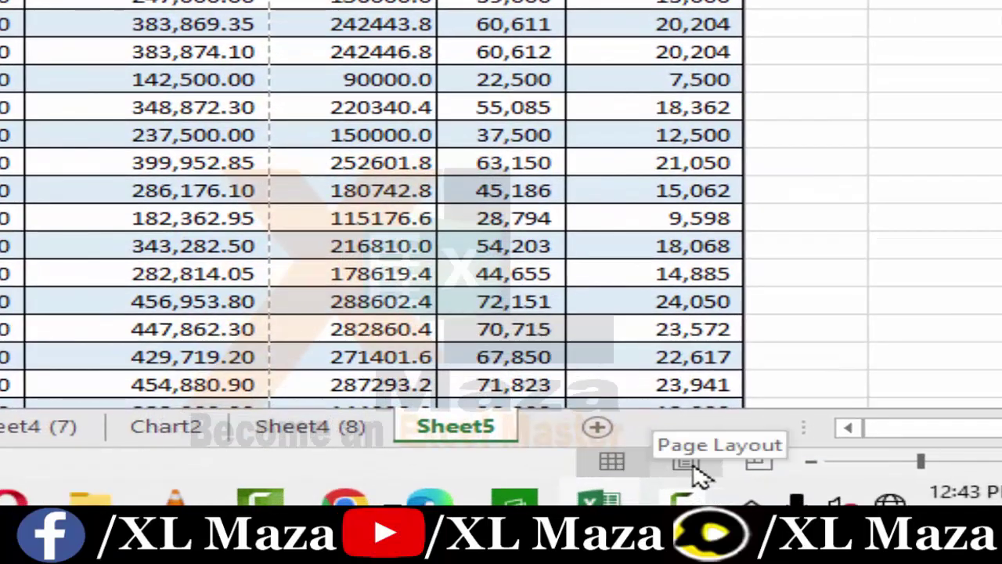
# - Show Sheet5 in Page Break Preview and examine where the table is divided between pages
pyautogui.click(759, 469)
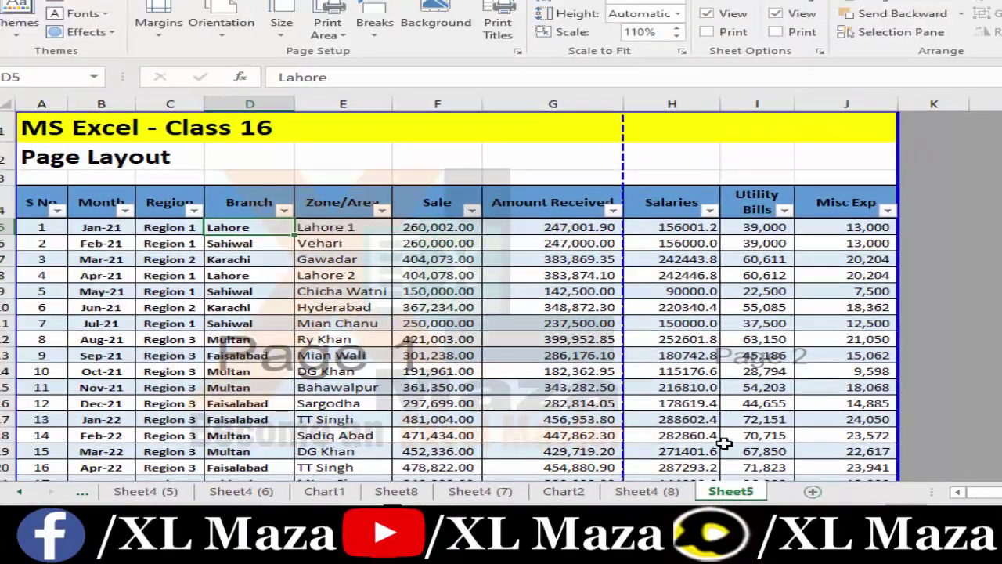
pyautogui.scroll(-2, 410, 352)
pyautogui.scroll(2, 407, 349)
pyautogui.keyDown('ctrl'); pyautogui.scroll(3, 348, 350); pyautogui.keyUp('ctrl')
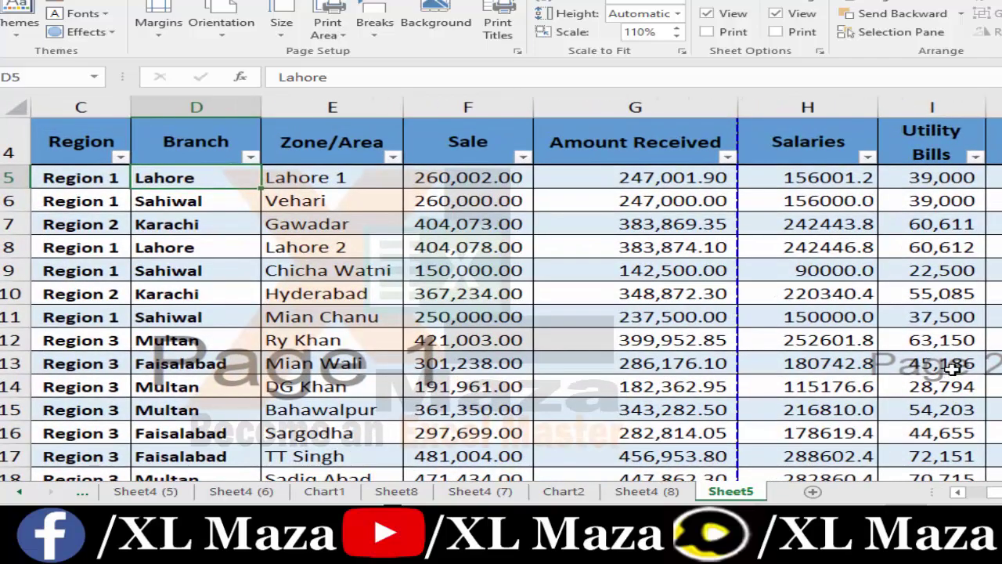
pyautogui.keyDown('ctrl'); pyautogui.scroll(-3, 953, 369); pyautogui.keyUp('ctrl')
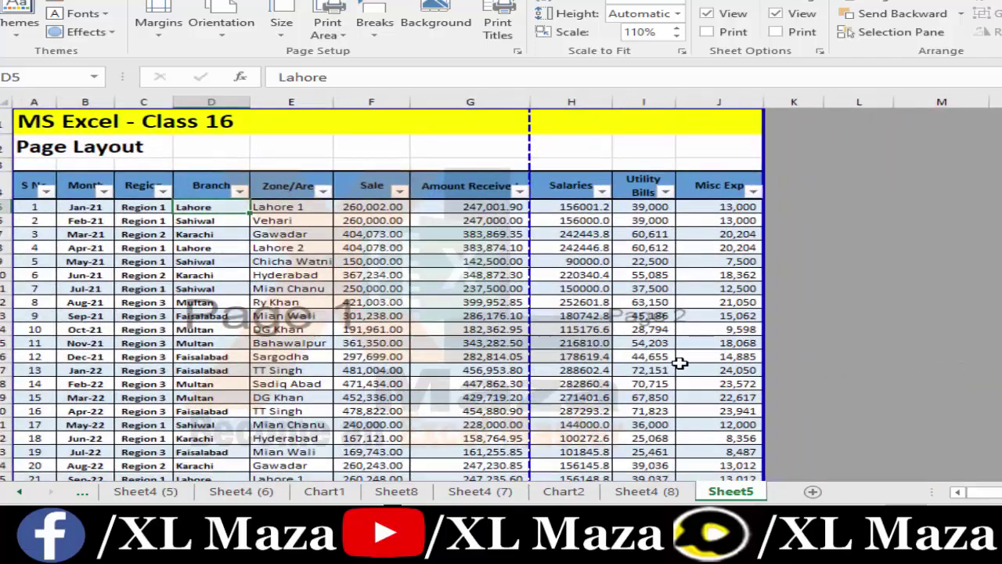
# - Move the vertical page break between Amount Received and Salaries out past Misc Exp so all columns fit on one page
pyautogui.click(632, 312)
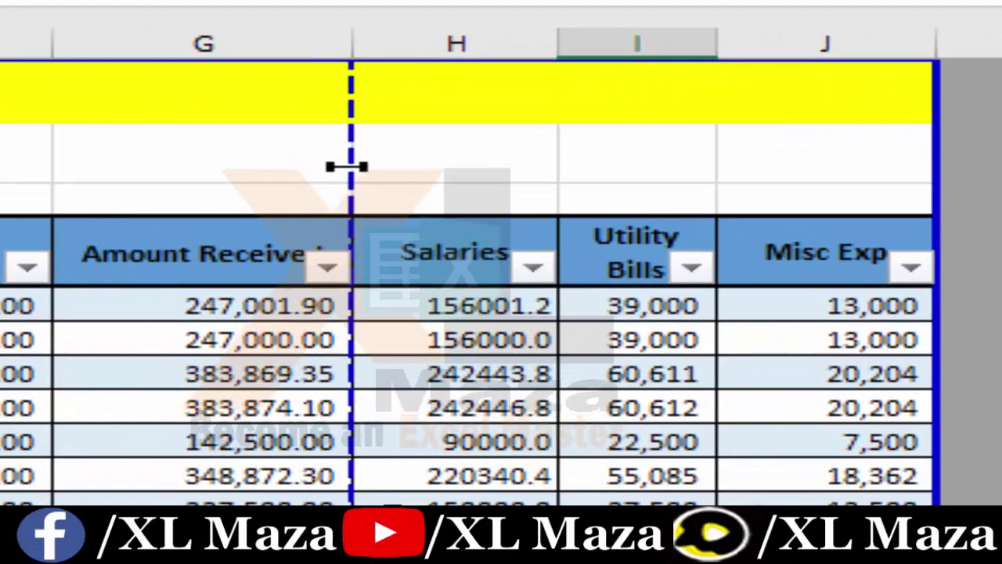
pyautogui.doubleClick(347, 166)
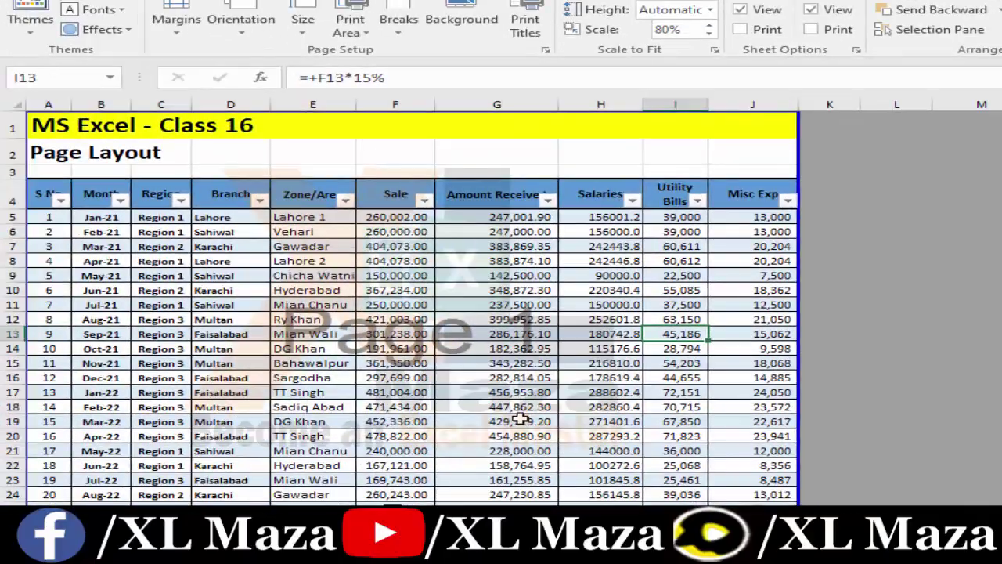
pyautogui.scroll(-3, 521, 421)
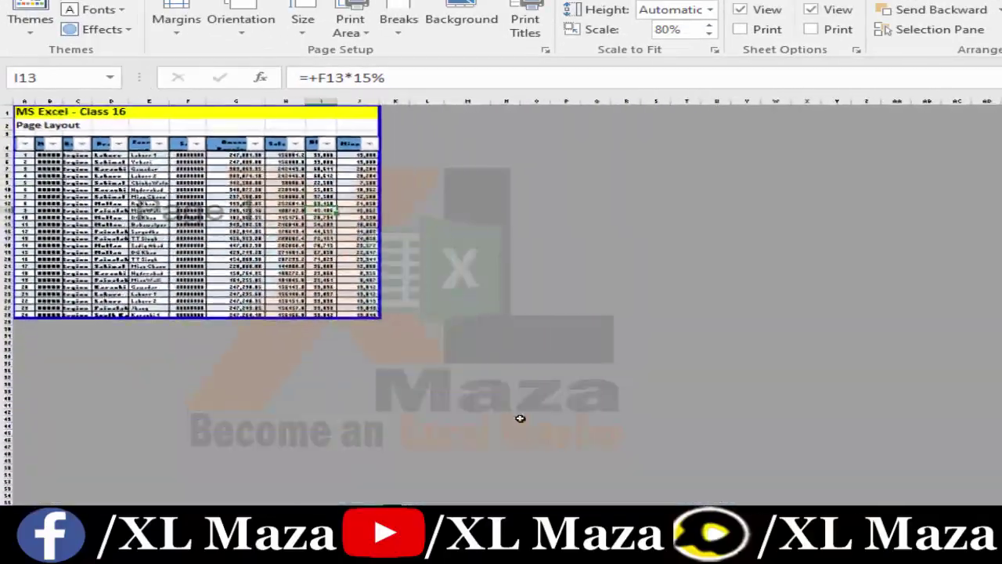
pyautogui.scroll(5, 520, 420)
pyautogui.scroll(2, 521, 420)
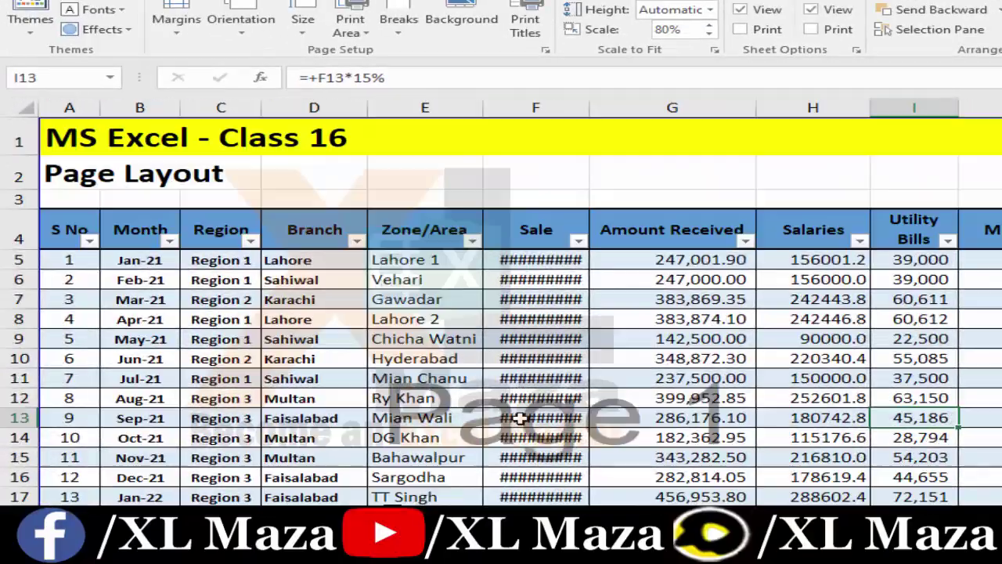
pyautogui.scroll(-1, 520, 419)
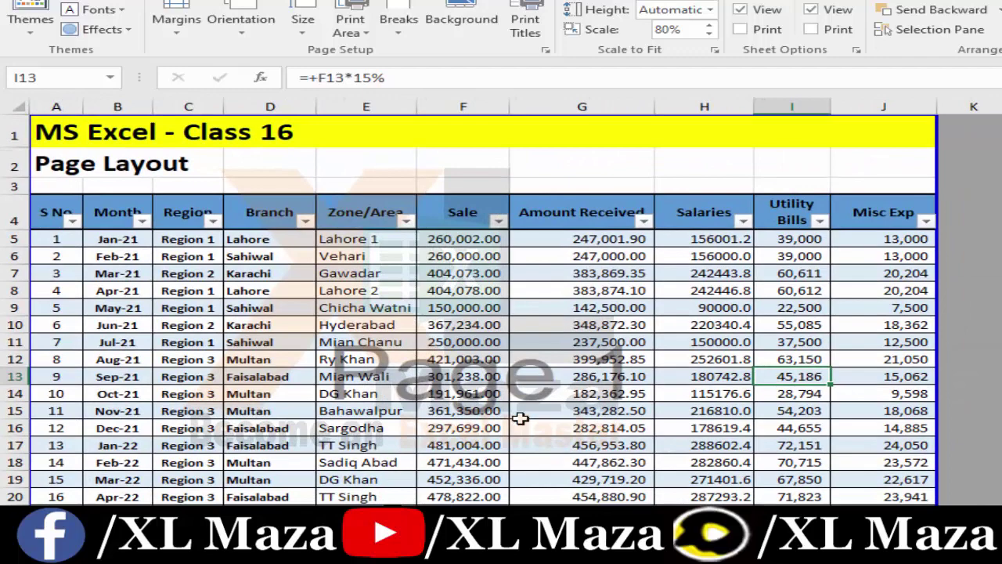
# - Check in print preview that every column from S No to Misc Exp prints on a single page
pyautogui.hotkey('alt', 'f')
pyautogui.press('p')
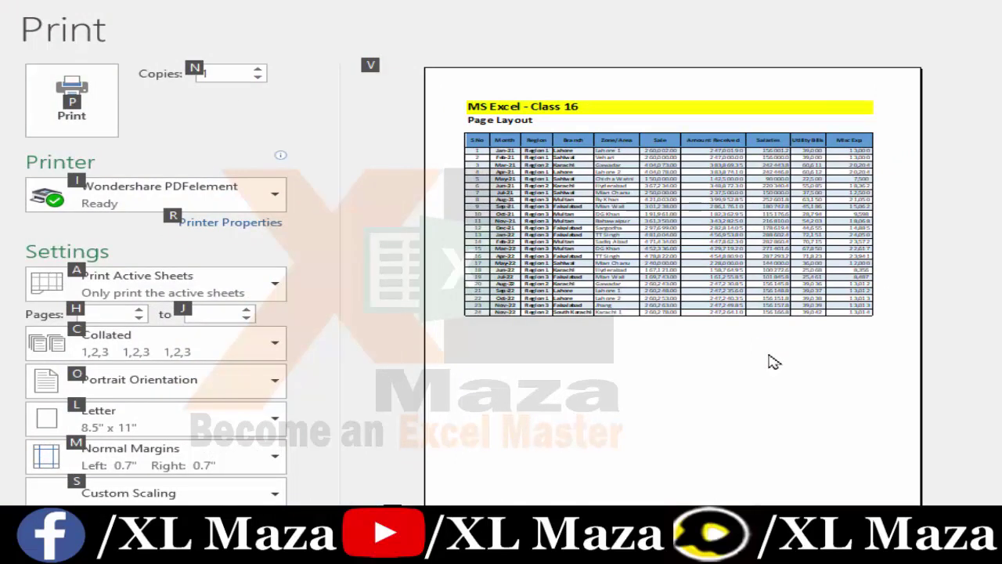
pyautogui.press('Escape')
pyautogui.press('Escape')
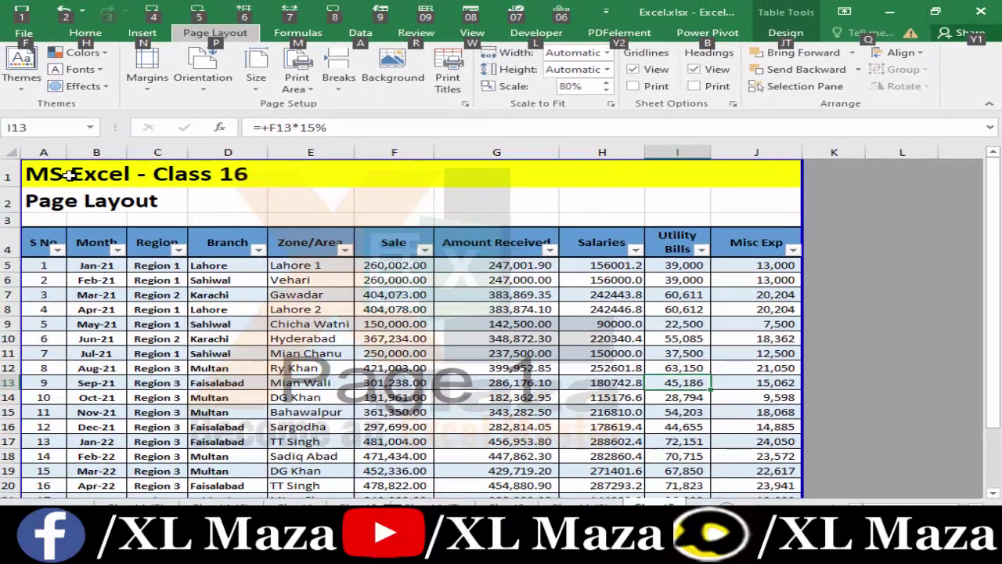
# - Select A1:J18 and set the print range to Print Selection to preview only those rows
pyautogui.moveTo(70, 175); pyautogui.dragTo(756, 456)
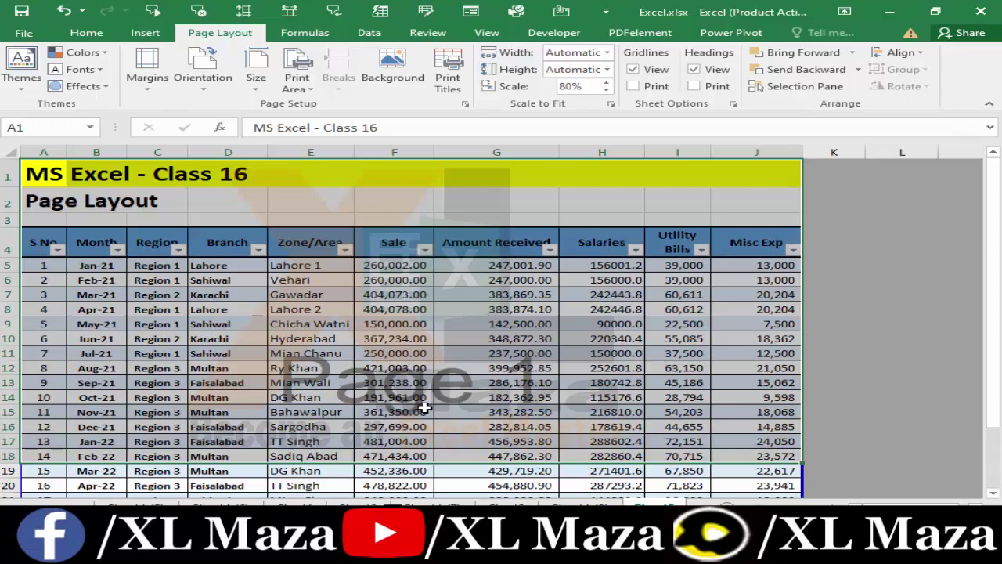
pyautogui.hotkey('ctrl', 'p')
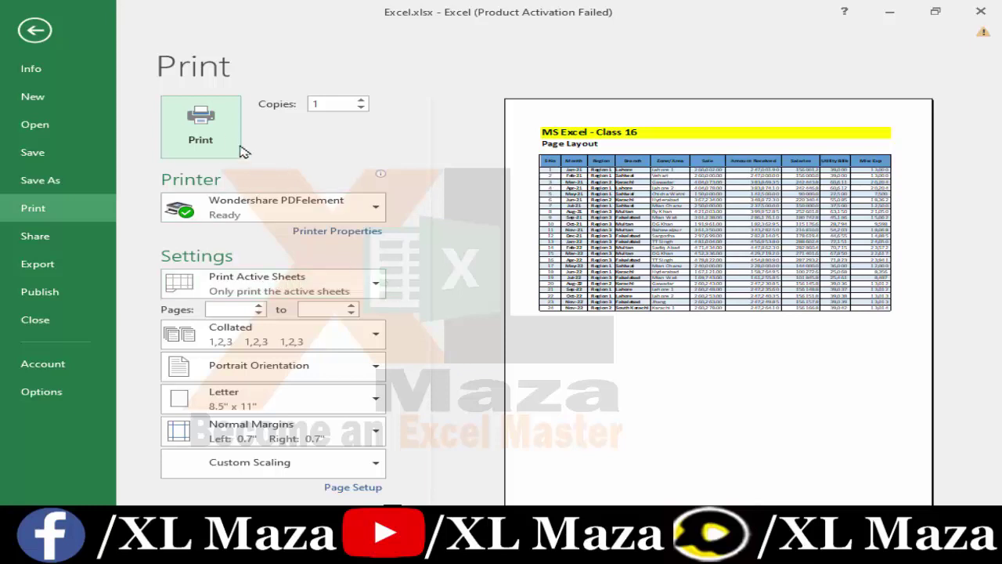
pyautogui.click(376, 287)
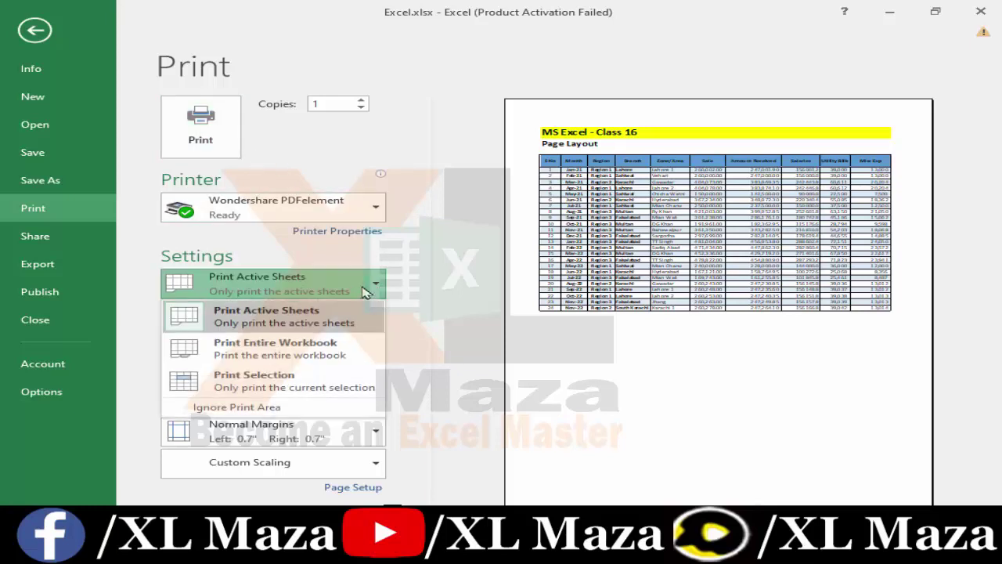
pyautogui.click(292, 383)
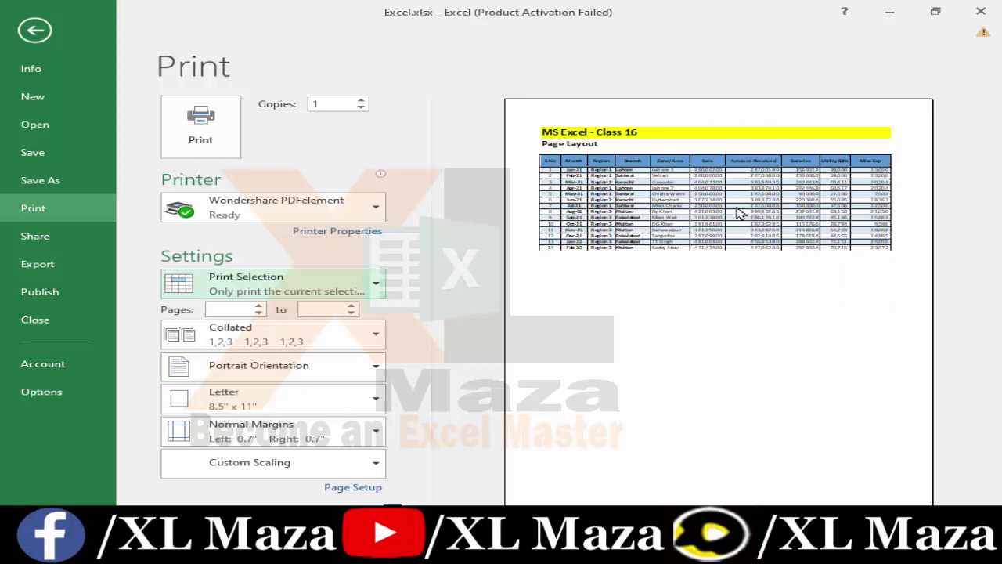
pyautogui.press('Escape')
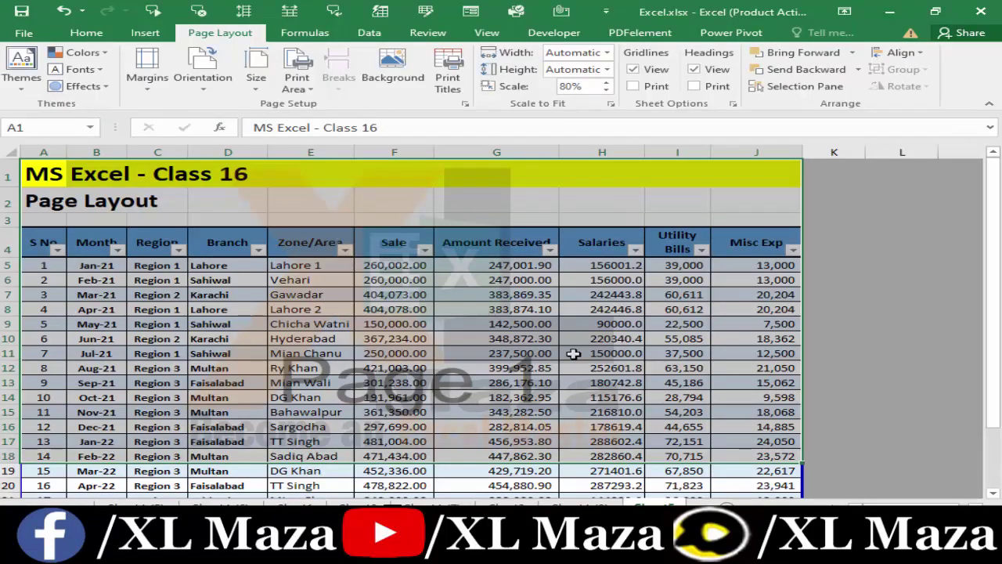
# - Select A1:J9 and preview it with the print range set to Print Selection
pyautogui.moveTo(59, 174); pyautogui.dragTo(785, 323)
pyautogui.hotkey('alt', 'f')
pyautogui.press('p')
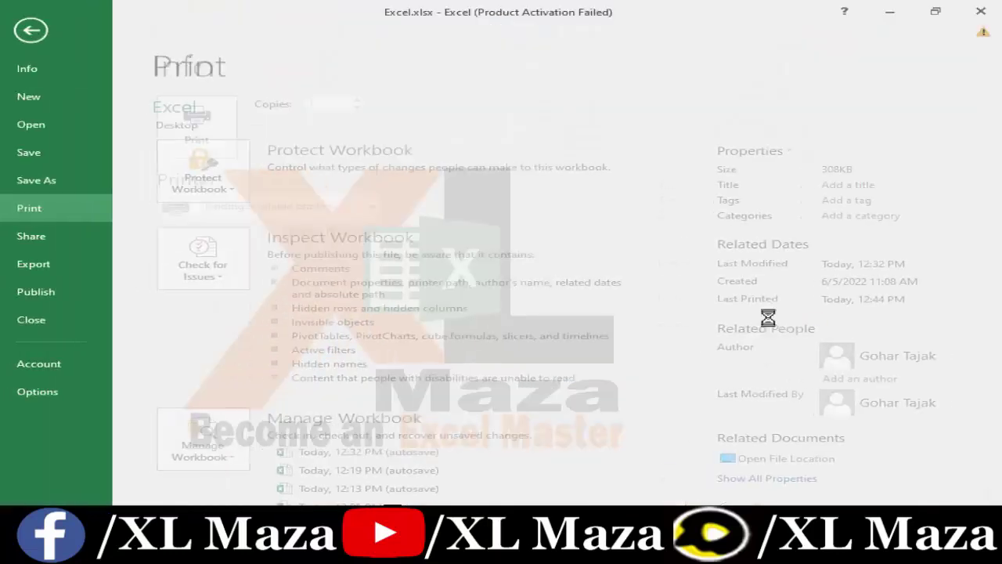
pyautogui.click(265, 283)
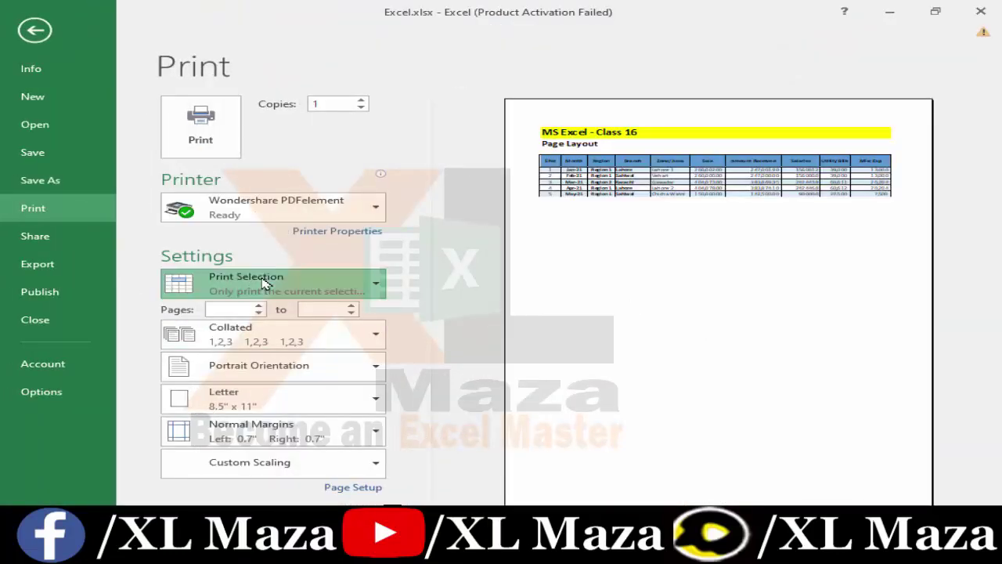
pyautogui.click(274, 384)
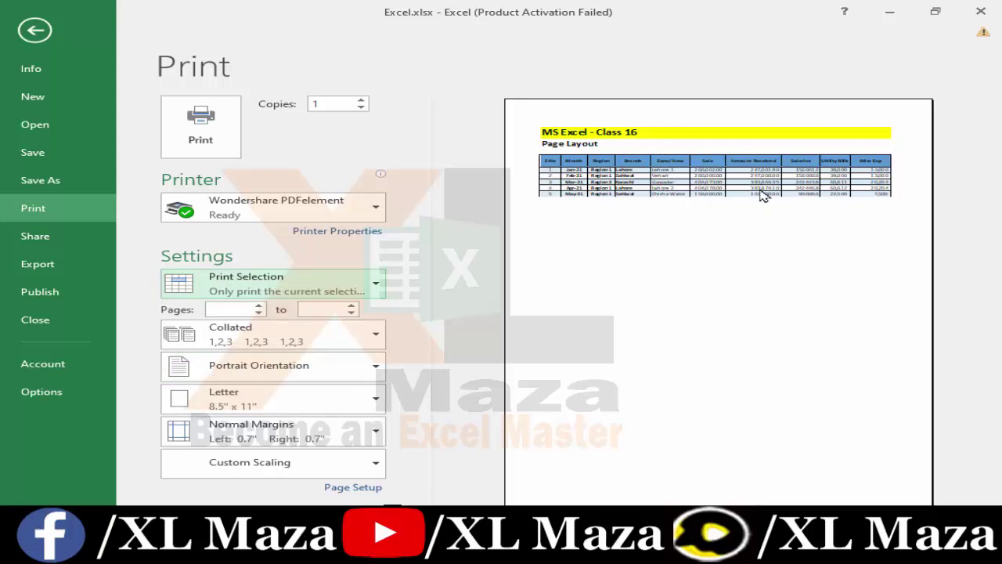
# - Set the print range back to Print Active Sheets and return to the worksheet
pyautogui.click(302, 292)
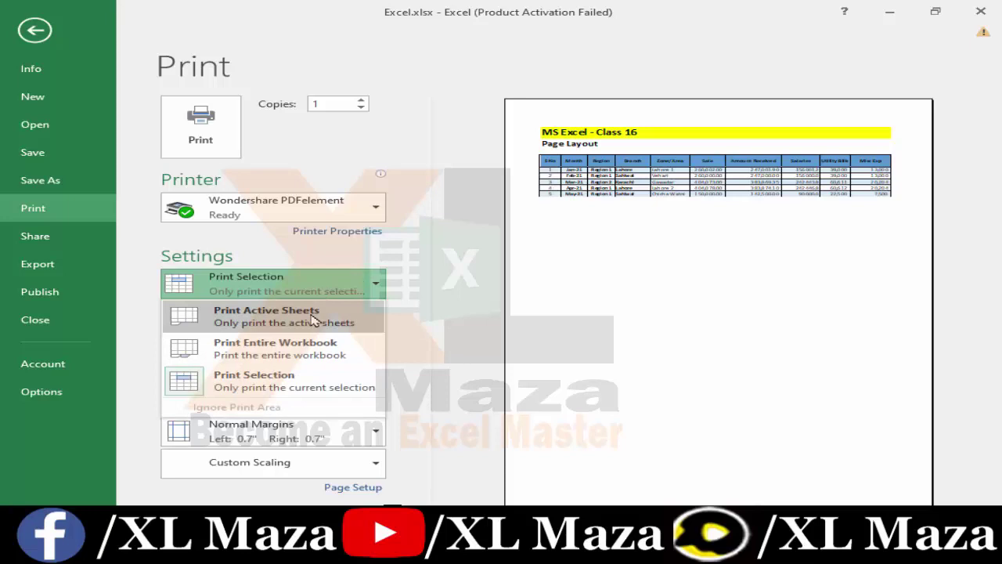
pyautogui.click(313, 320)
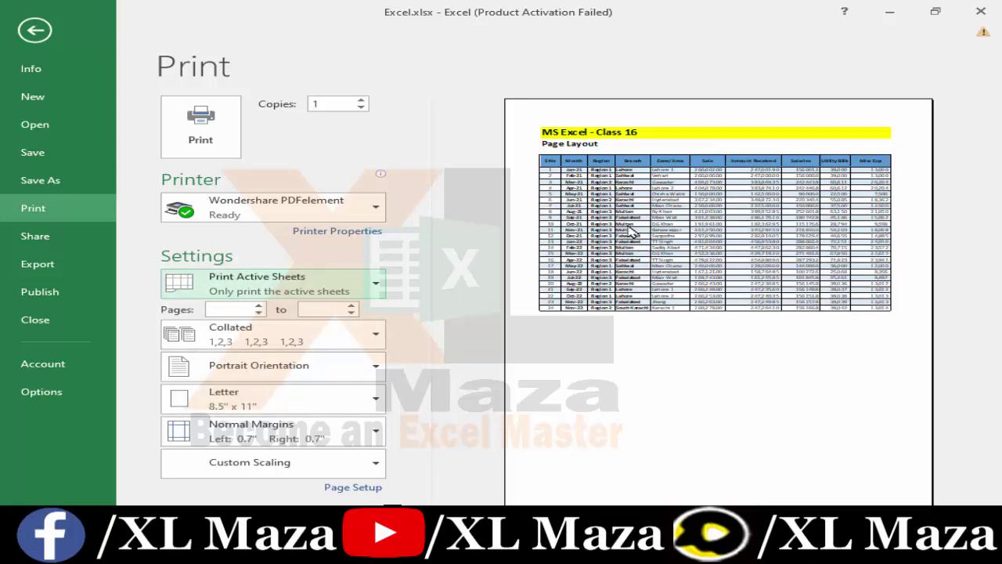
pyautogui.press('Escape')
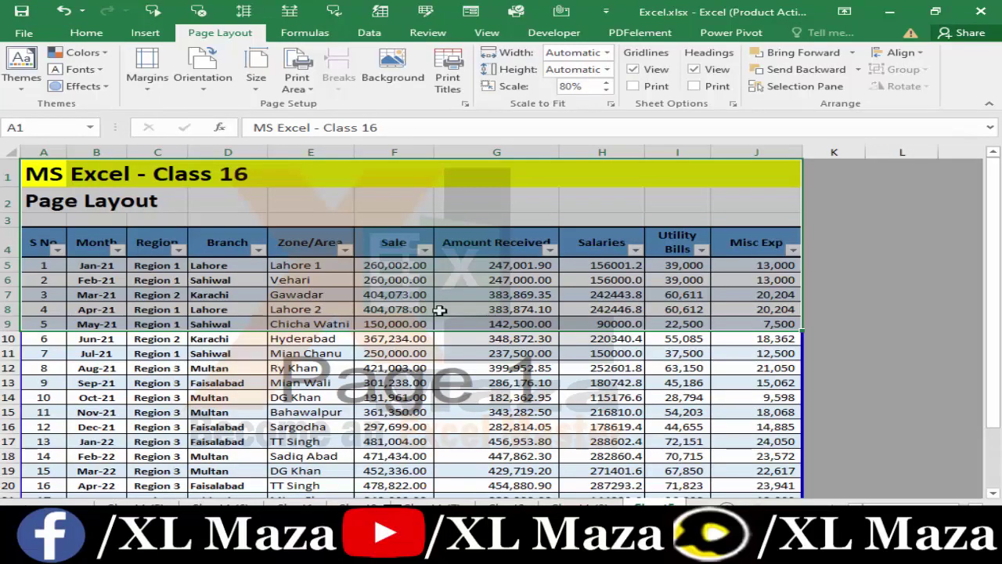
# - Review the available print range options without changing them, then return to the sheet and select cell C6
pyautogui.hotkey('ctrl', 'p')
pyautogui.click(259, 283)
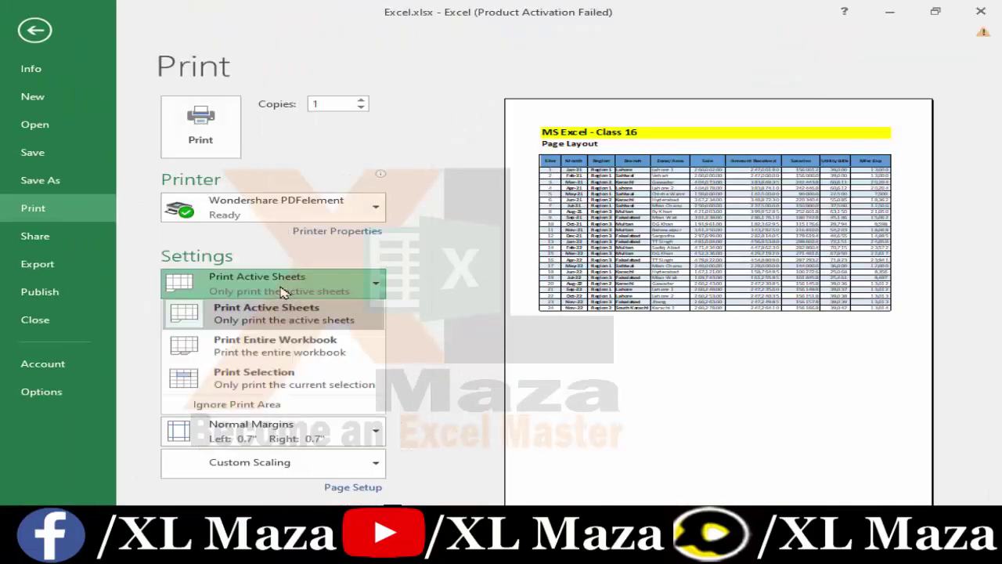
pyautogui.press('Escape')
pyautogui.press('Escape')
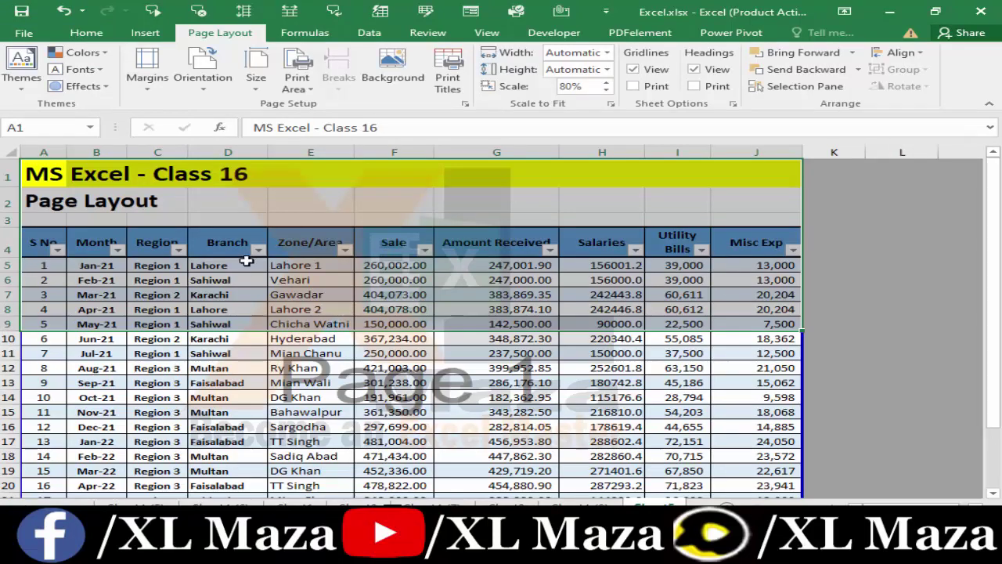
pyautogui.click(160, 280)
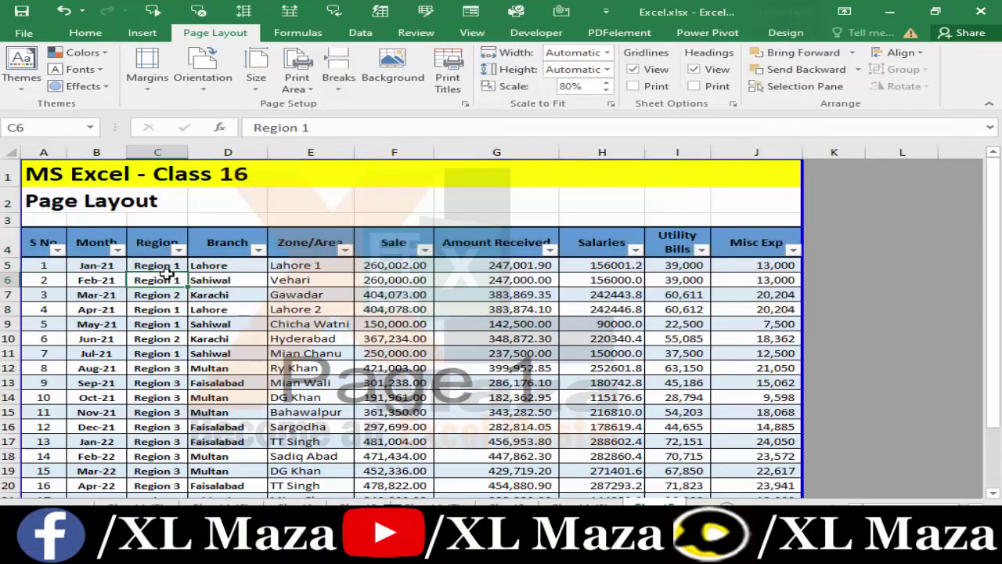
# - Select A1:J17, set it as the print area, and check which rows of the table fall outside it
pyautogui.click(56, 249)
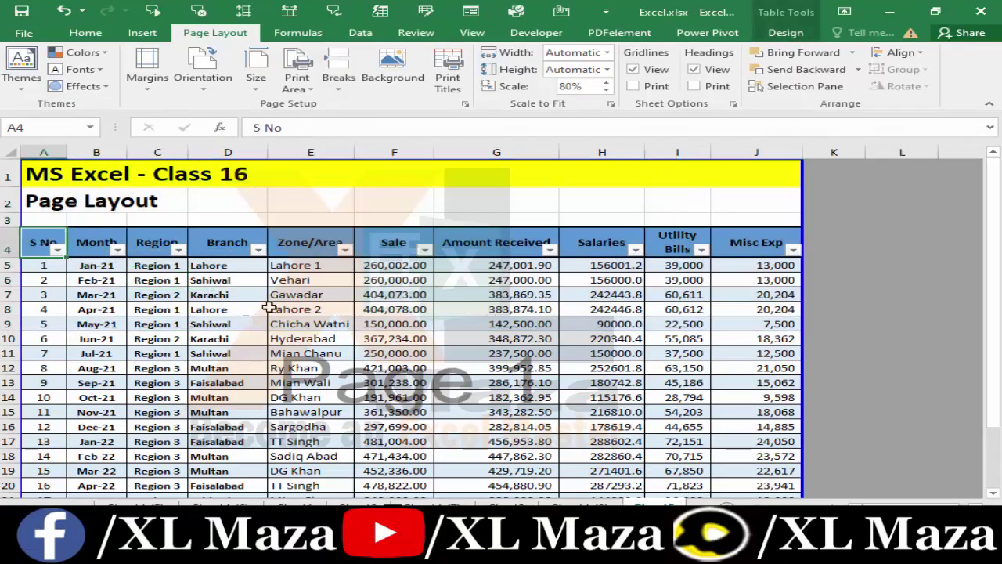
pyautogui.hotkey('shift', 'Right')
pyautogui.hotkey('shift', 'Right')
pyautogui.hotkey('shift', 'Right')
pyautogui.hotkey('shift', 'Right')
pyautogui.hotkey('shift', 'Right')
pyautogui.hotkey('shift', 'Right')
pyautogui.hotkey('shift', 'Right')
pyautogui.hotkey('shift', 'Right')
pyautogui.press('Up')
pyautogui.press('Up')
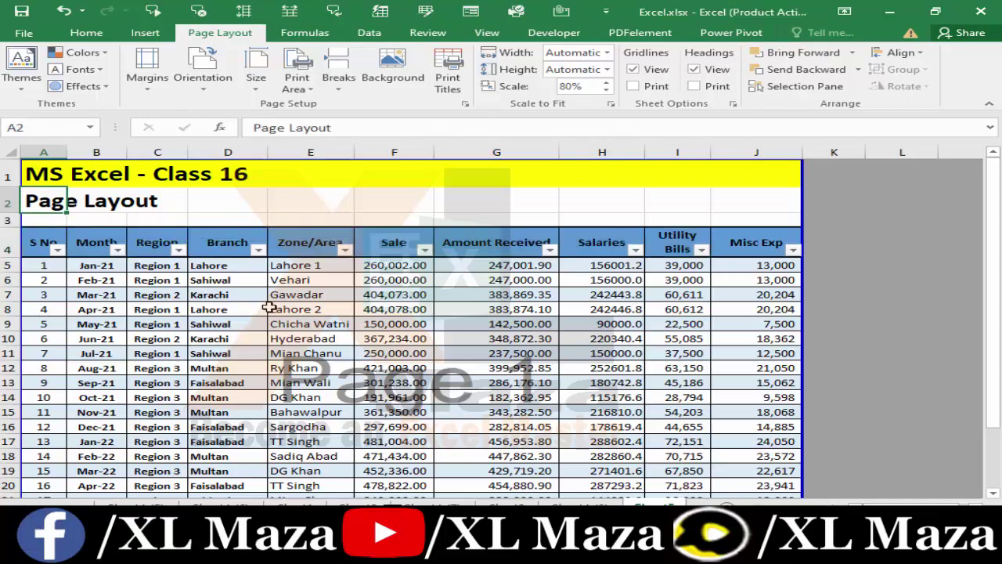
pyautogui.press('Up')
pyautogui.hotkey('shift', 'Down')
pyautogui.hotkey('shift', 'Down')
pyautogui.hotkey('shift', 'Down')
pyautogui.hotkey('shift', 'Down')
pyautogui.hotkey('shift', 'Down')
pyautogui.hotkey('shift', 'Down')
pyautogui.hotkey('shift', 'Down')
pyautogui.hotkey('shift', 'Down')
pyautogui.hotkey('shift', 'Down')
pyautogui.hotkey('shift', 'Right')
pyautogui.hotkey('shift', 'Down')
pyautogui.hotkey('shift', 'Down')
pyautogui.hotkey('shift', 'Down')
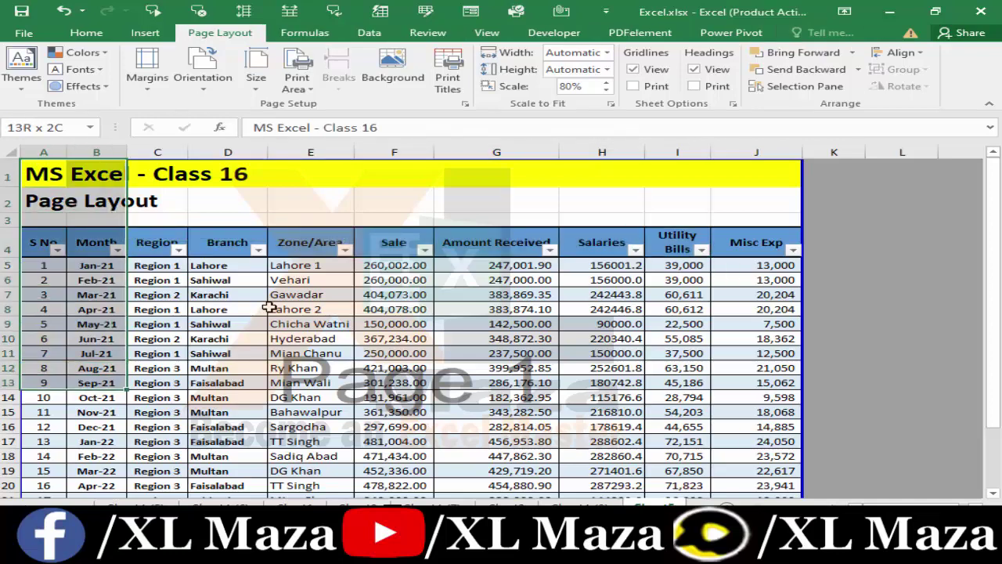
pyautogui.hotkey('shift', 'Down')
pyautogui.hotkey('shift', 'Down')
pyautogui.hotkey('shift', 'Down')
pyautogui.hotkey('shift', 'Down')
pyautogui.hotkey('shift', 'Right')
pyautogui.hotkey('shift', 'Right')
pyautogui.hotkey('shift', 'Right')
pyautogui.hotkey('shift', 'Right')
pyautogui.hotkey('shift', 'Right')
pyautogui.hotkey('shift', 'Right')
pyautogui.hotkey('shift', 'Right')
pyautogui.hotkey('shift', 'Right')
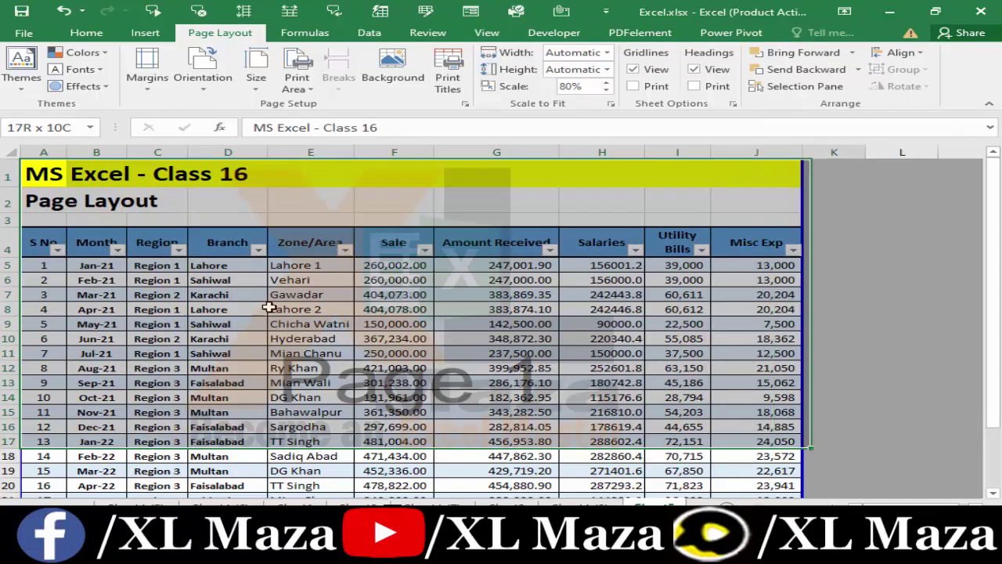
pyautogui.hotkey('shift', 'Right')
pyautogui.hotkey('shift', 'Left')
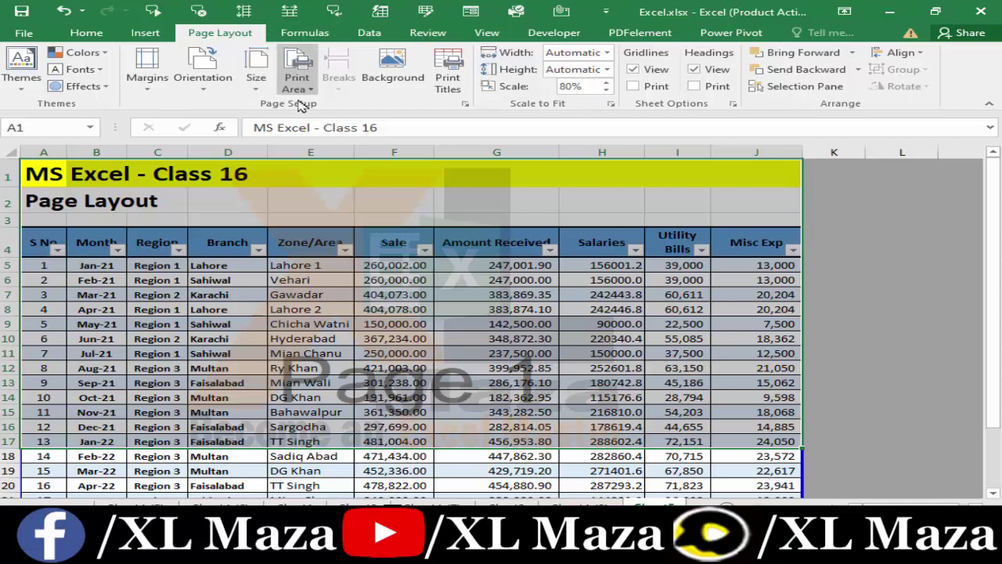
pyautogui.click(310, 91)
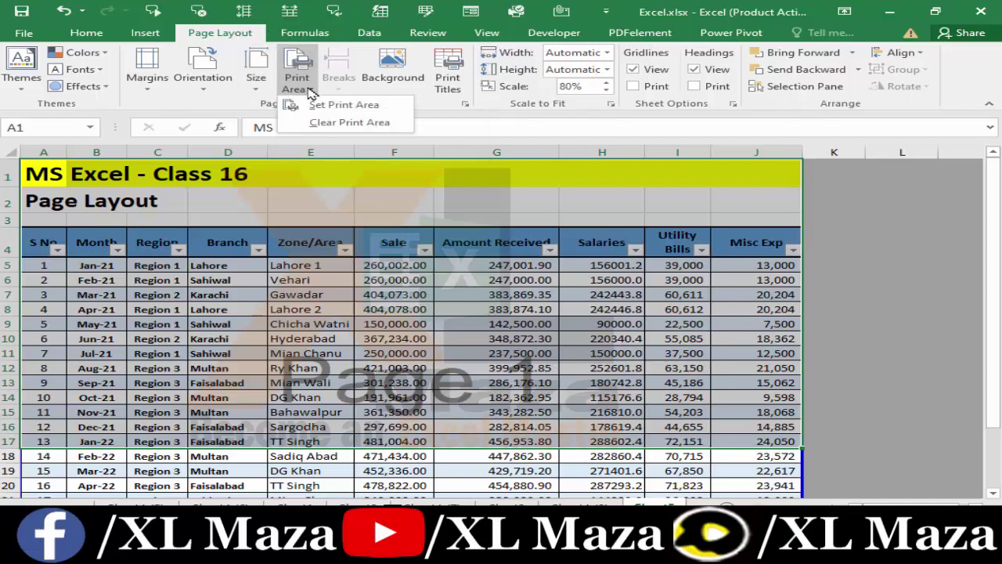
pyautogui.click(344, 107)
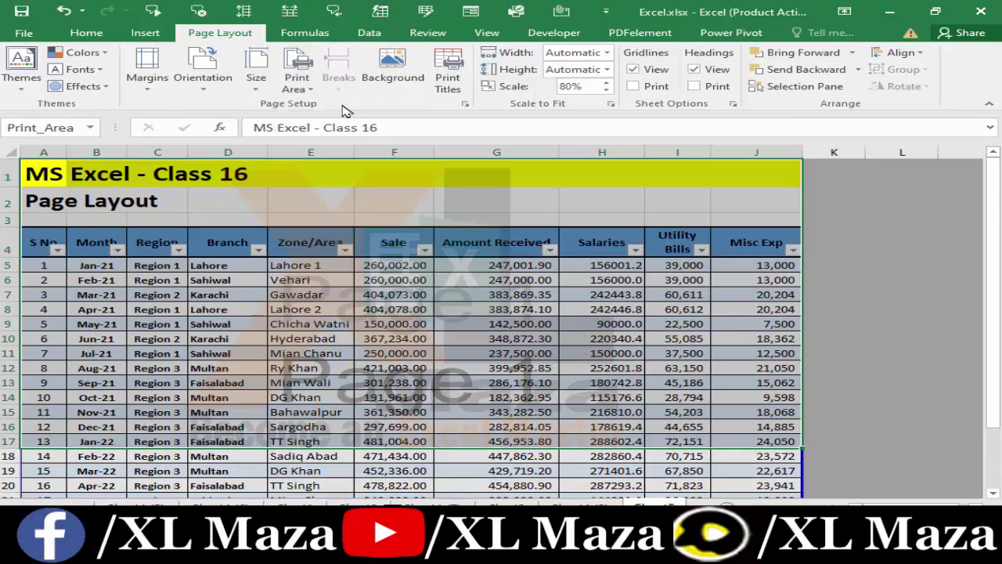
pyautogui.click(509, 323)
pyautogui.scroll(-4, 496, 382)
pyautogui.scroll(1, 496, 382)
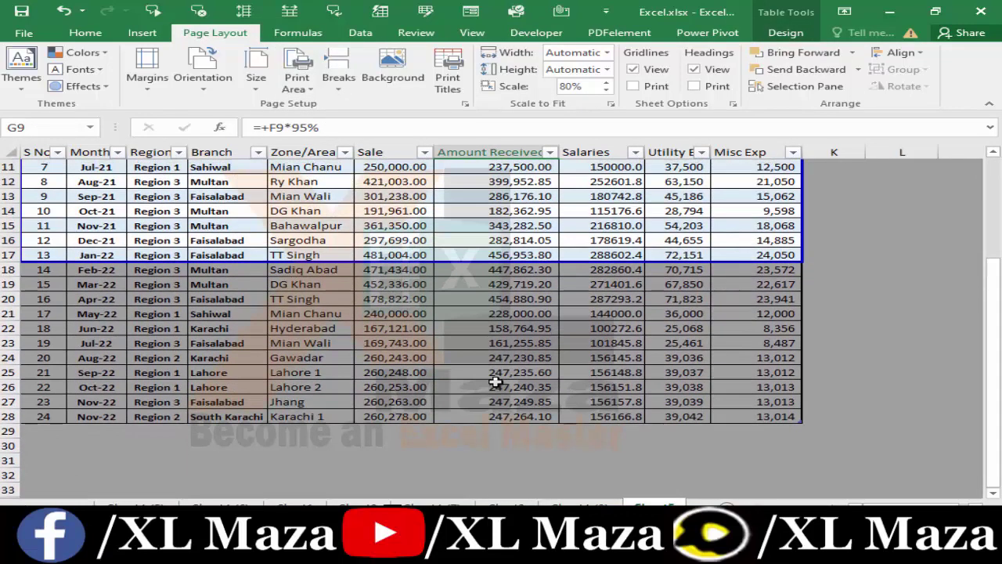
pyautogui.scroll(4, 497, 381)
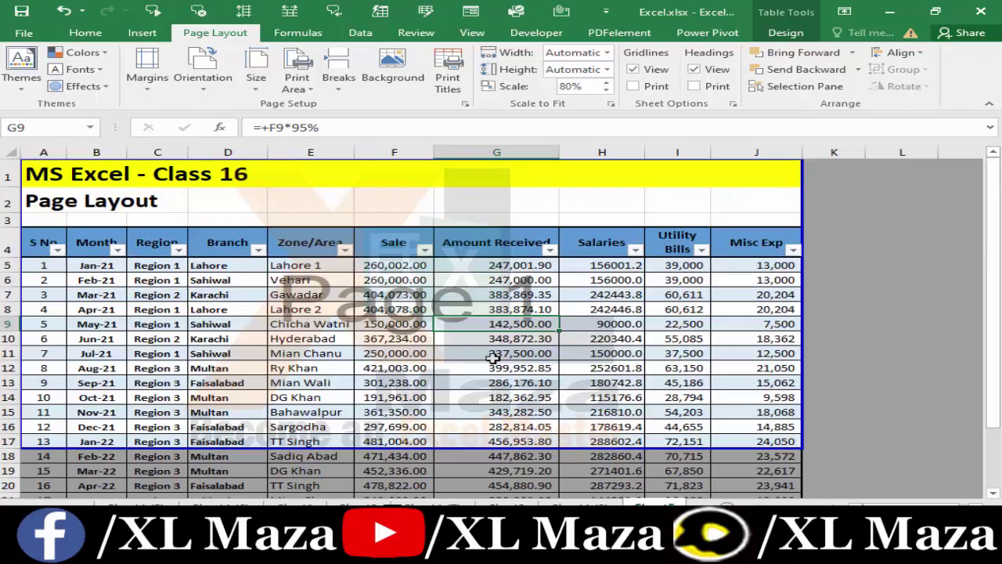
# - Reselect A1:J17 and clear the sheet's print area
pyautogui.moveTo(68, 177); pyautogui.dragTo(746, 435)
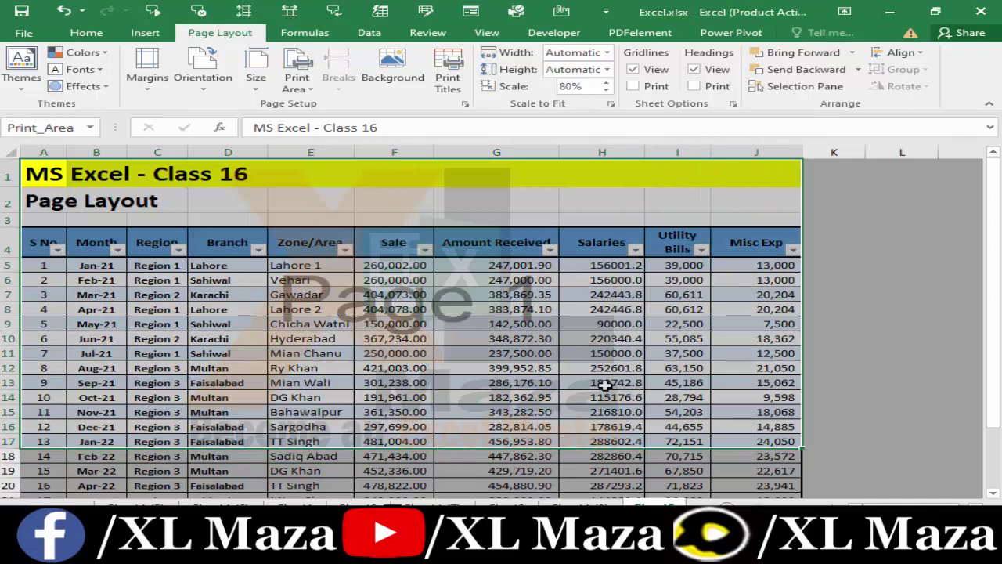
pyautogui.click(310, 91)
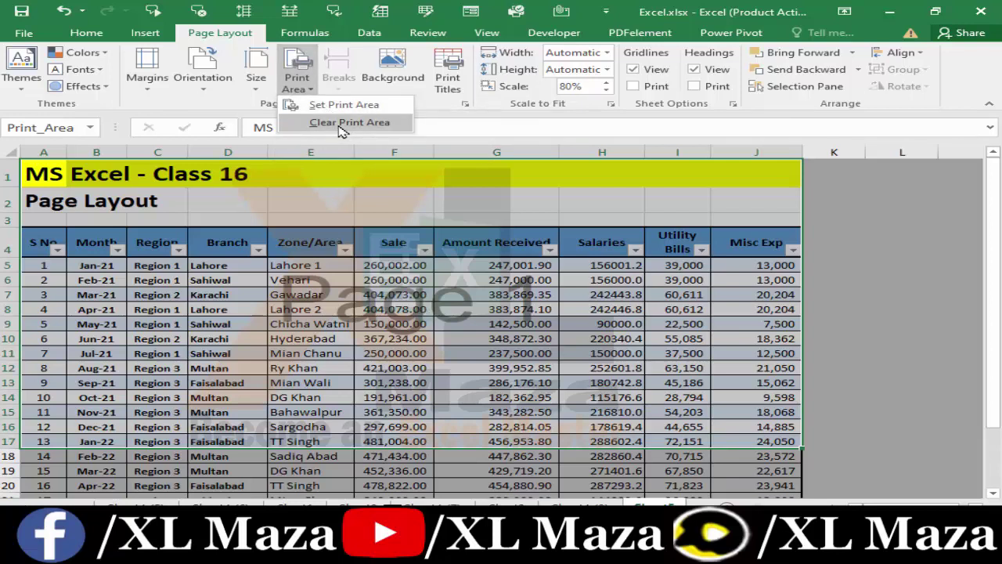
pyautogui.click(341, 130)
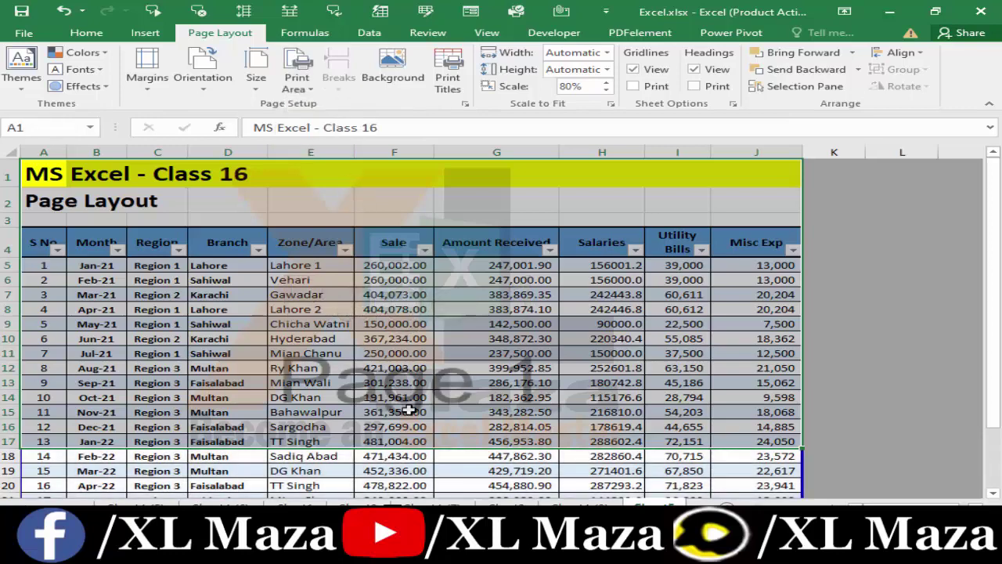
pyautogui.click(409, 411)
# - Select A1:I16 and set it as the print area
pyautogui.moveTo(94, 174); pyautogui.dragTo(603, 411)
pyautogui.moveTo(44, 174); pyautogui.dragTo(692, 422)
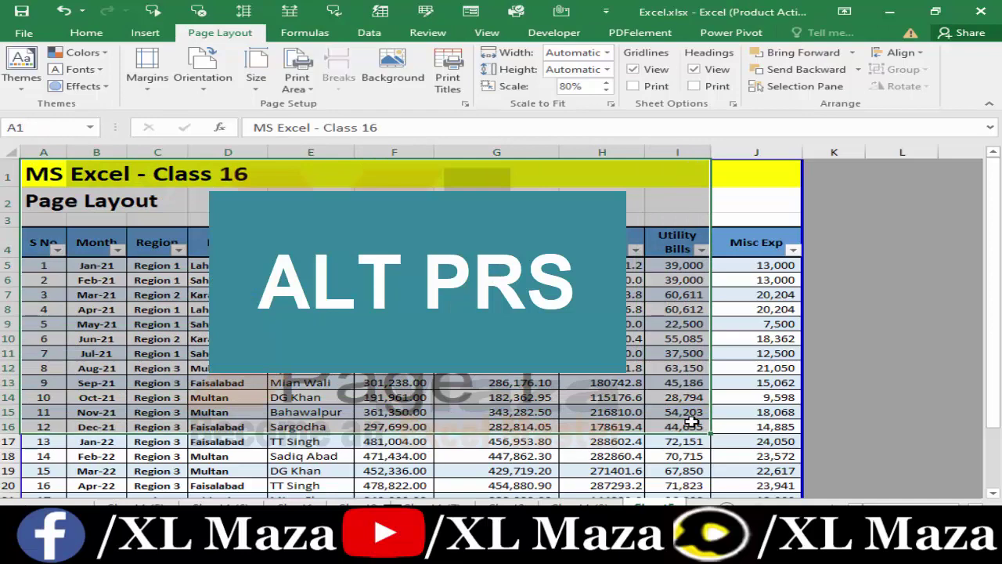
pyautogui.press('alt')
pyautogui.press('p')
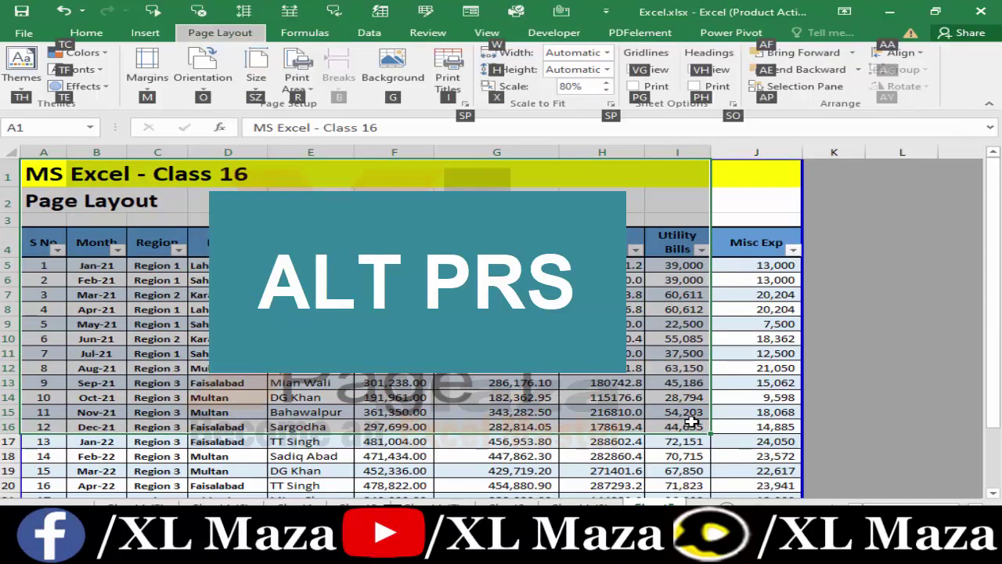
pyautogui.press('r')
pyautogui.press('s')
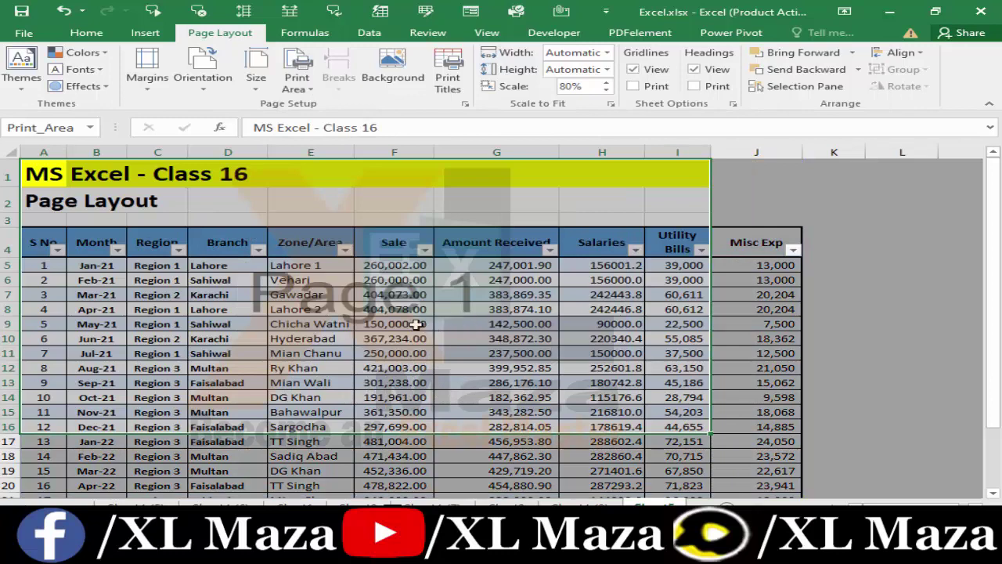
# - Select E23:J34 and set it as the print area
pyautogui.scroll(-5, 327, 324)
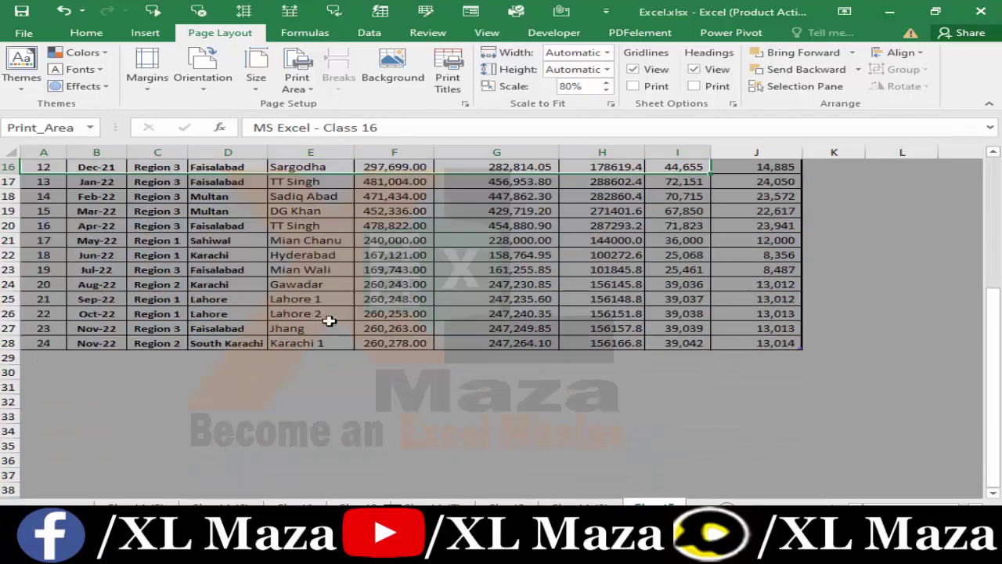
pyautogui.moveTo(331, 274); pyautogui.dragTo(711, 430)
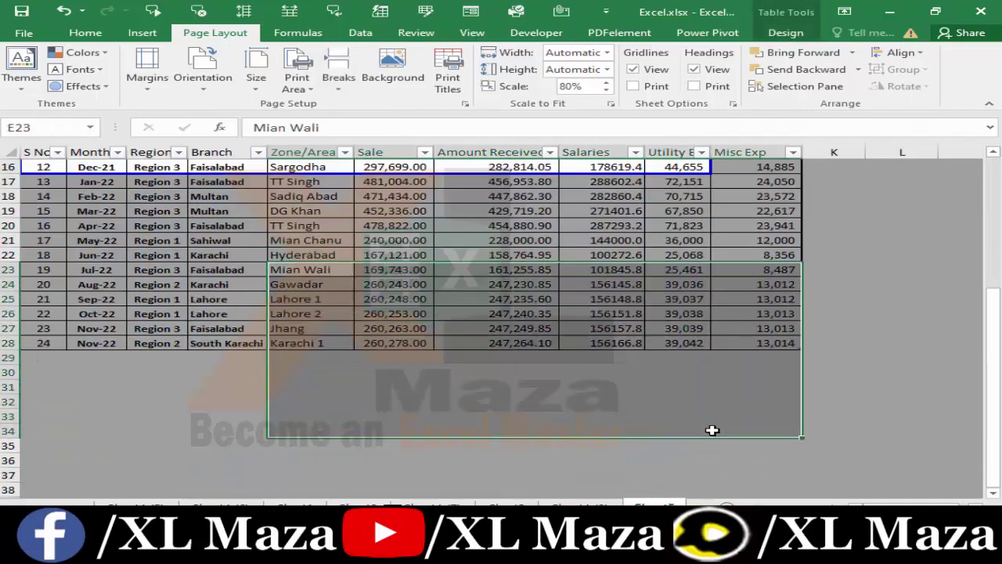
pyautogui.hotkey('alt', 'p')
pyautogui.press('r')
pyautogui.press('s')
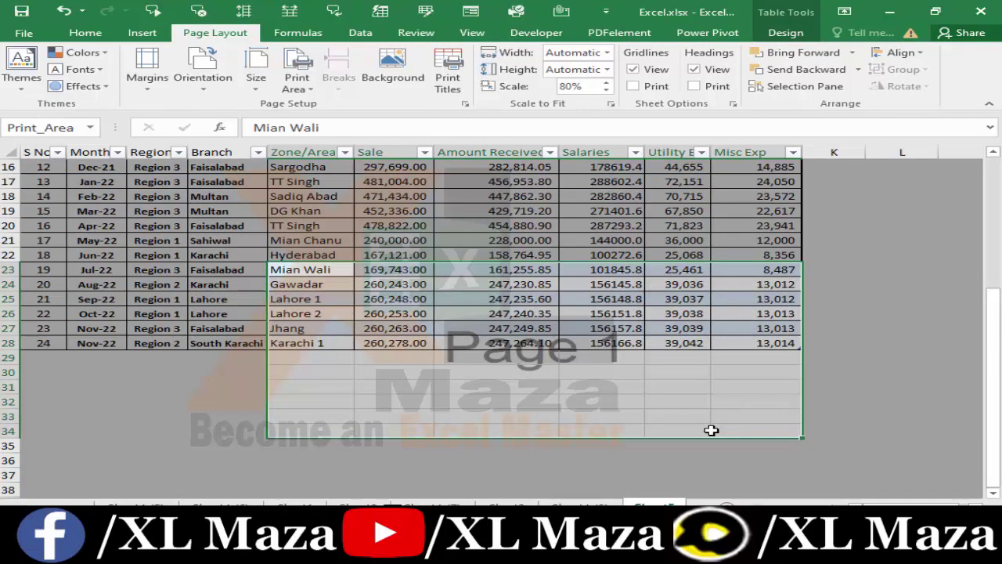
# - Open the print preview for the new print area, then return to the worksheet
pyautogui.hotkey('alt', 'f')
pyautogui.press('p')
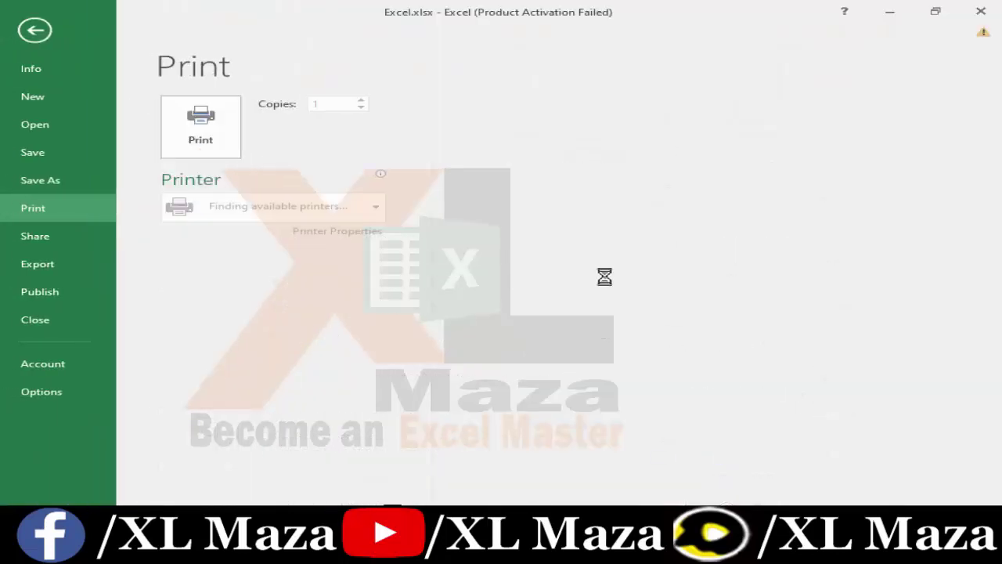
pyautogui.press('Escape')
pyautogui.press('Escape')
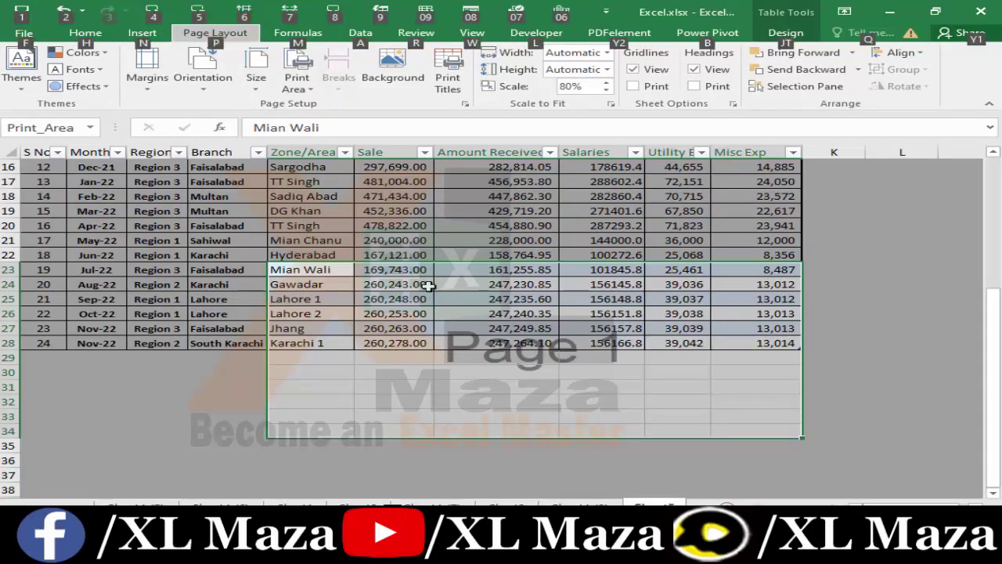
# - Undo the custom print areas and check that the page boundary encloses the whole sales table
pyautogui.click(290, 249)
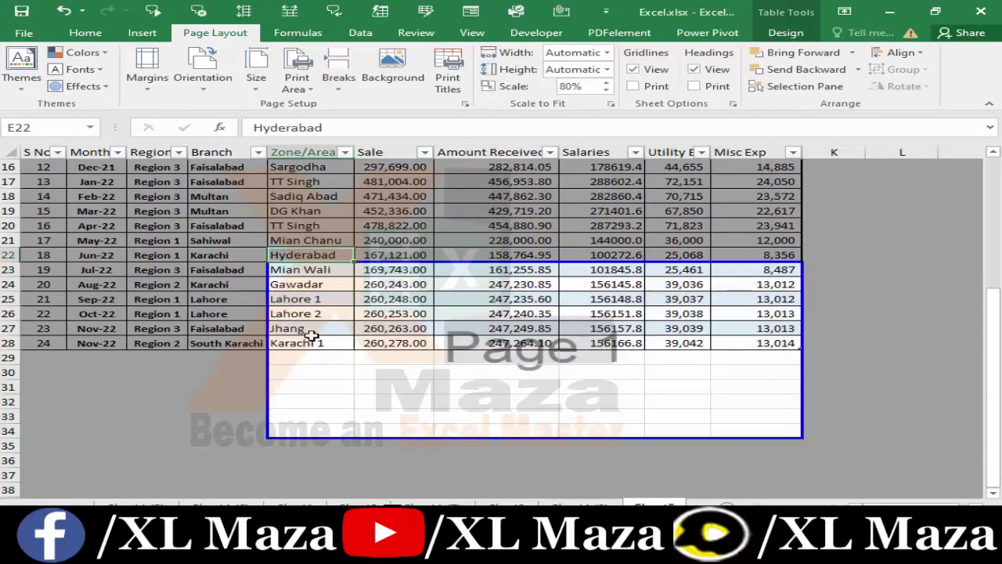
pyautogui.scroll(5, 293, 258)
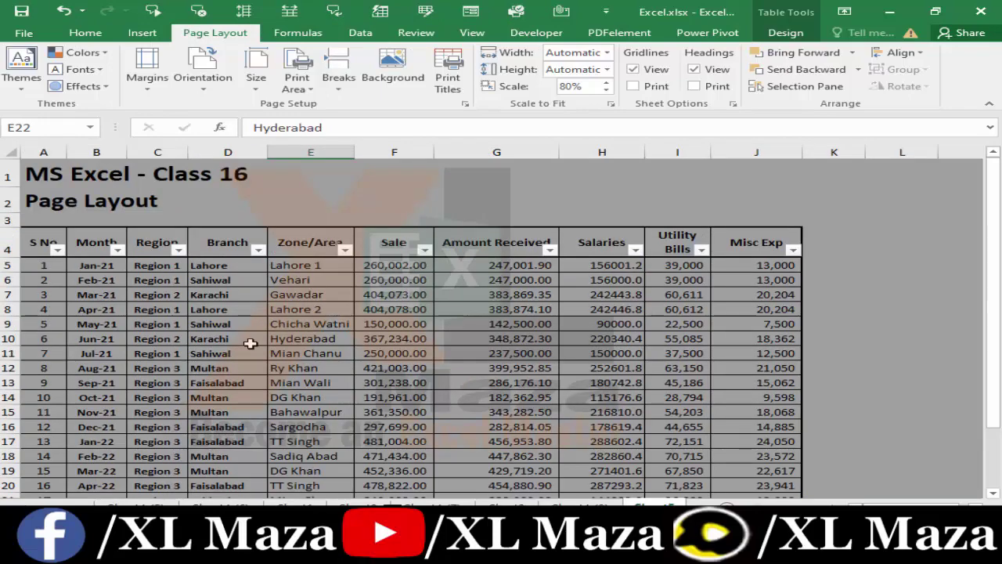
pyautogui.scroll(-3, 250, 342)
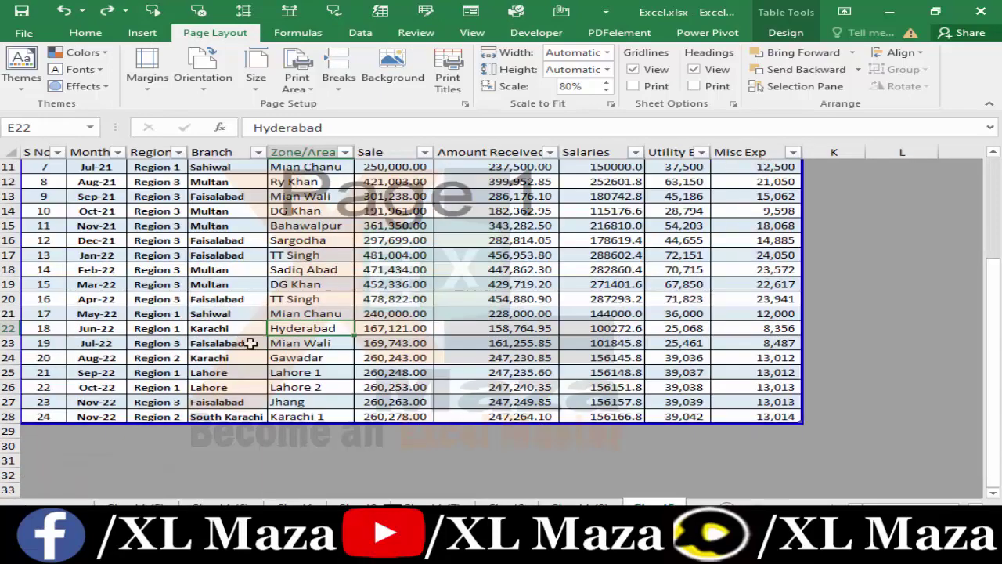
pyautogui.scroll(3, 250, 343)
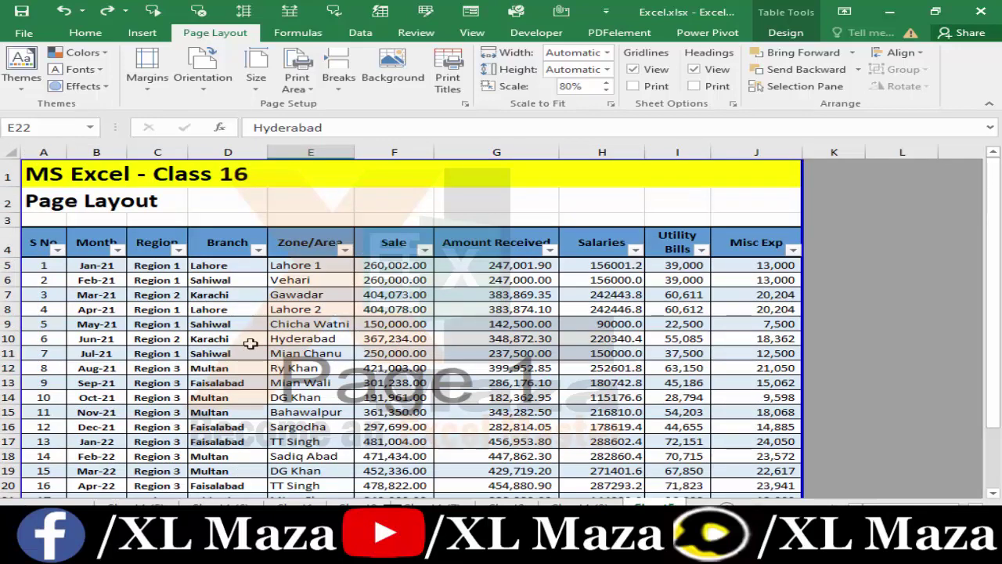
# - Open the print preview of the full table, review the print range options without changing them, and return to the worksheet
pyautogui.hotkey('ctrl', 'p')
pyautogui.press('Escape')
pyautogui.hotkey('alt', 'f')
pyautogui.press('p')
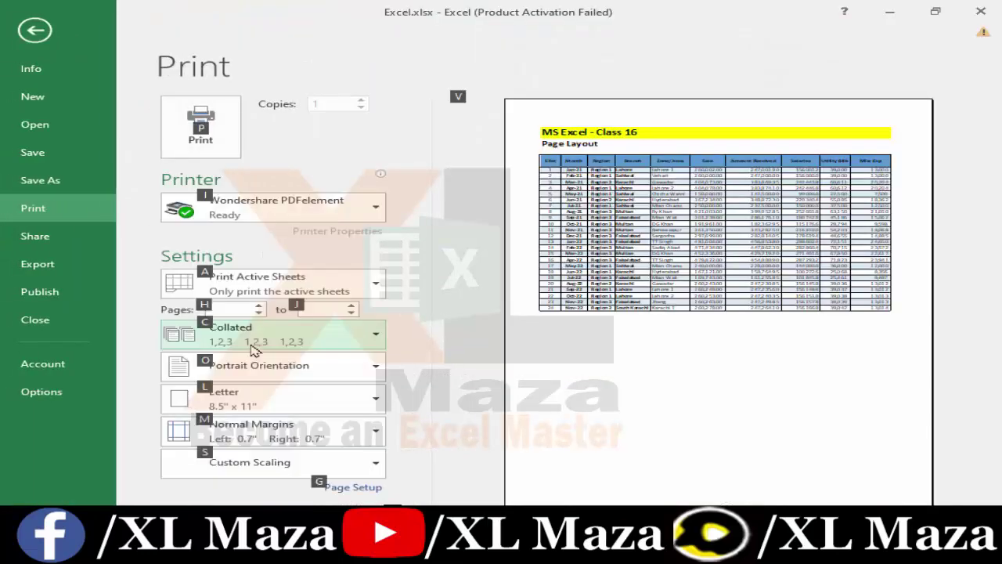
pyautogui.click(276, 286)
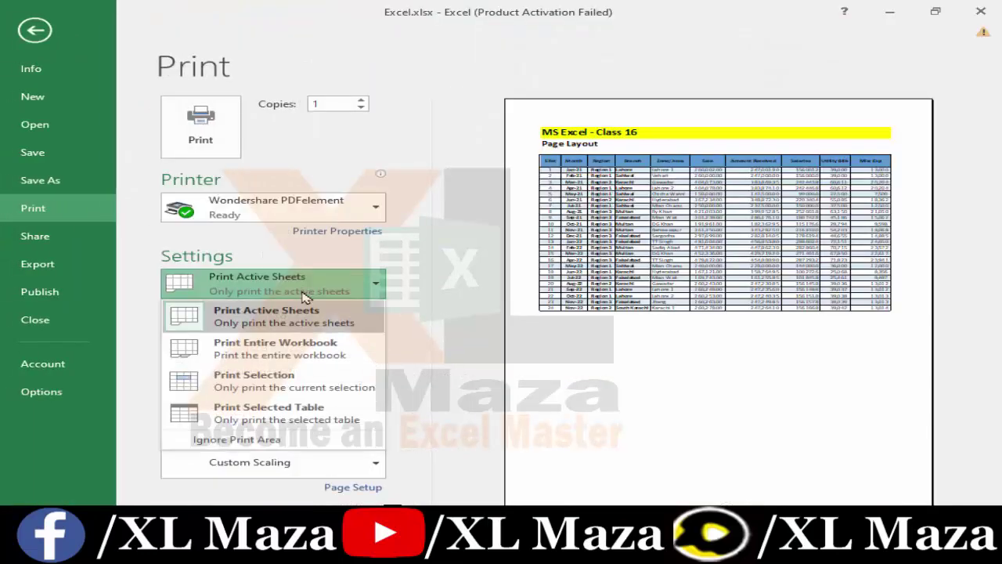
pyautogui.press('Escape')
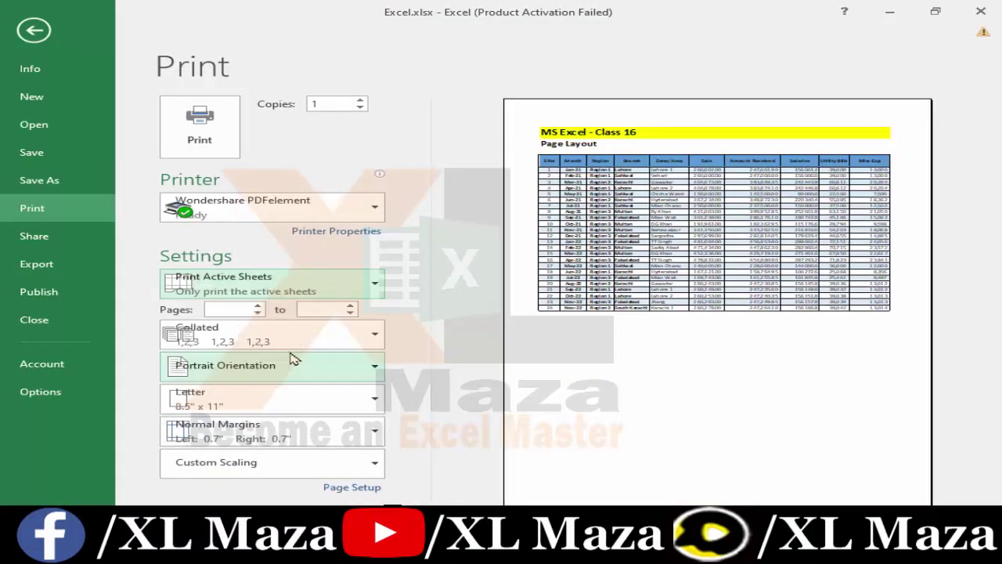
pyautogui.press('Escape')
# - Select A1:J18 and try to set it as the print area
pyautogui.moveTo(319, 368); pyautogui.dragTo(389, 412)
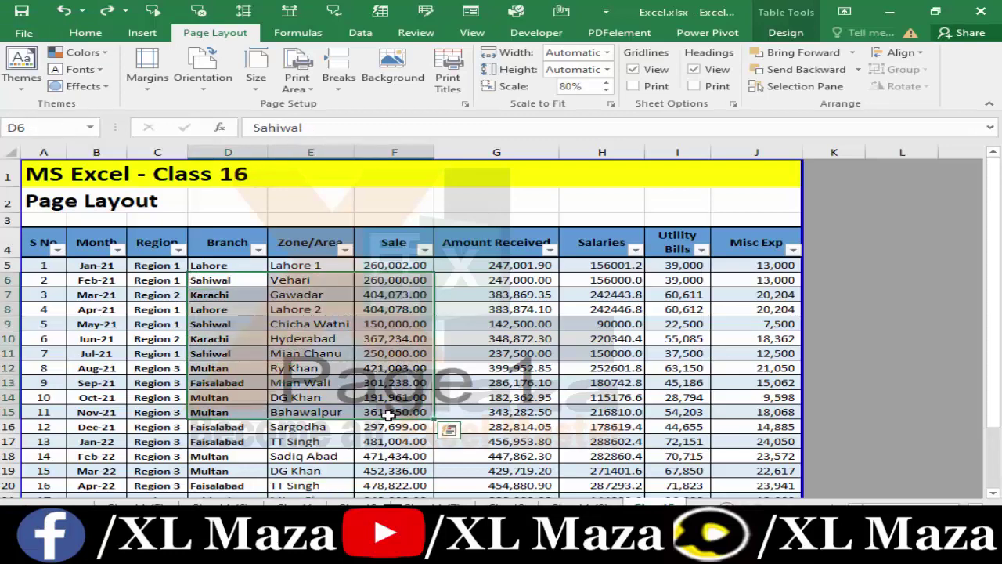
pyautogui.click(407, 441)
pyautogui.moveTo(51, 188); pyautogui.dragTo(710, 457)
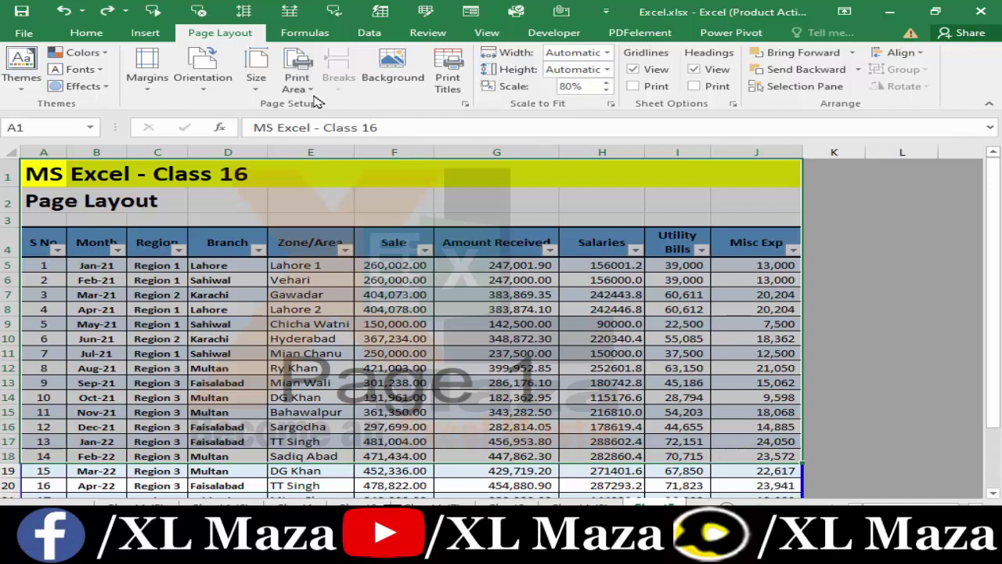
pyautogui.click(307, 90)
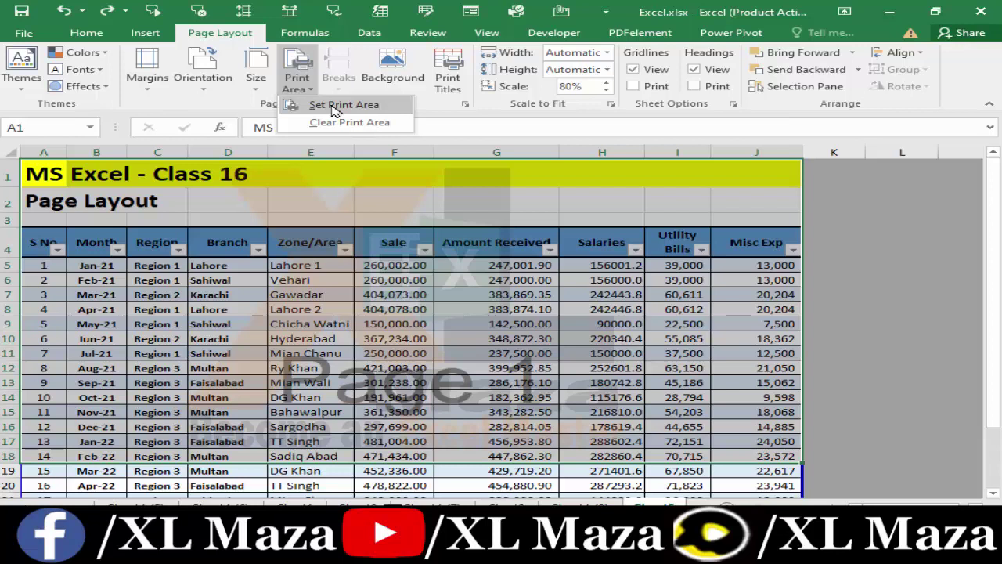
pyautogui.click(333, 106)
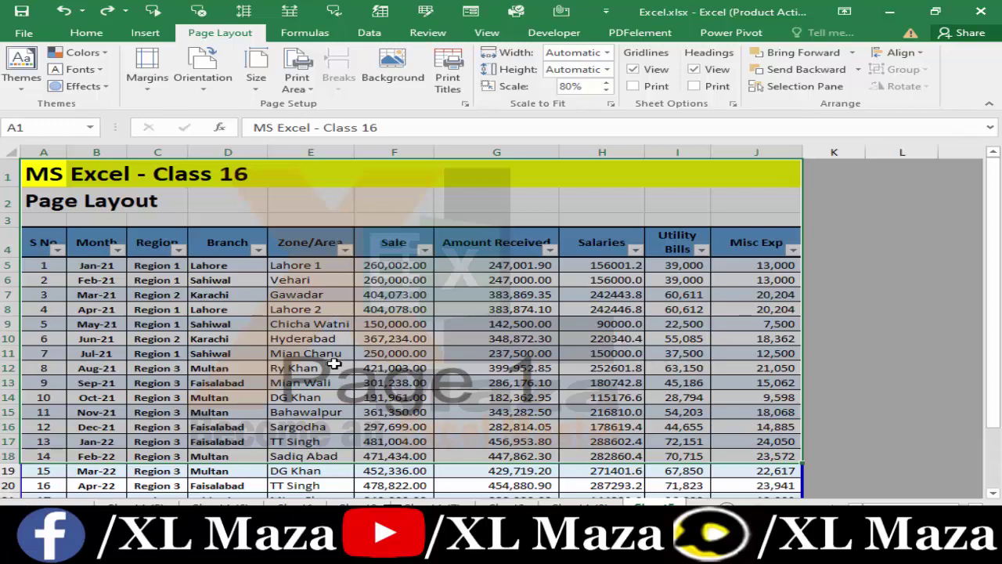
pyautogui.click(335, 363)
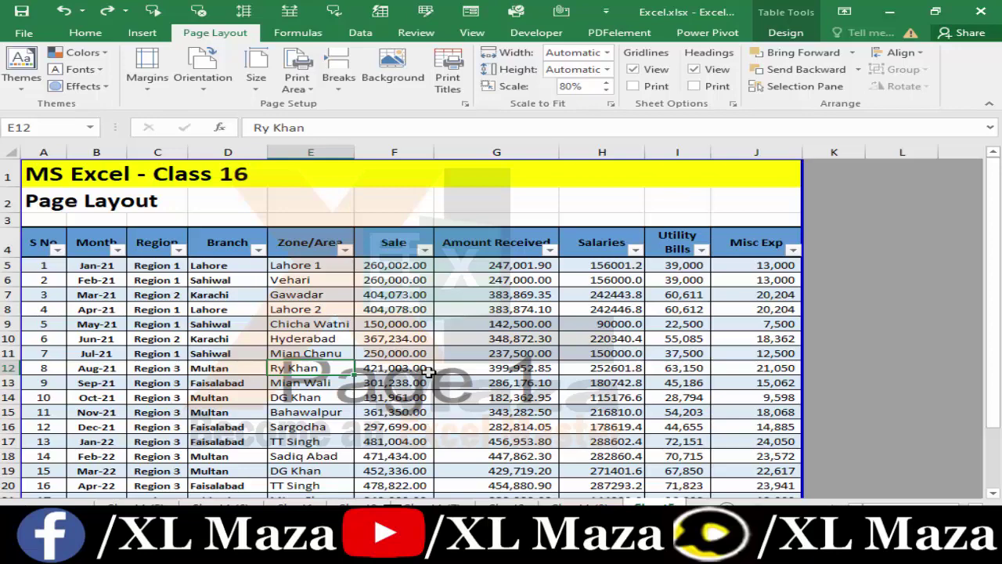
pyautogui.click(452, 365)
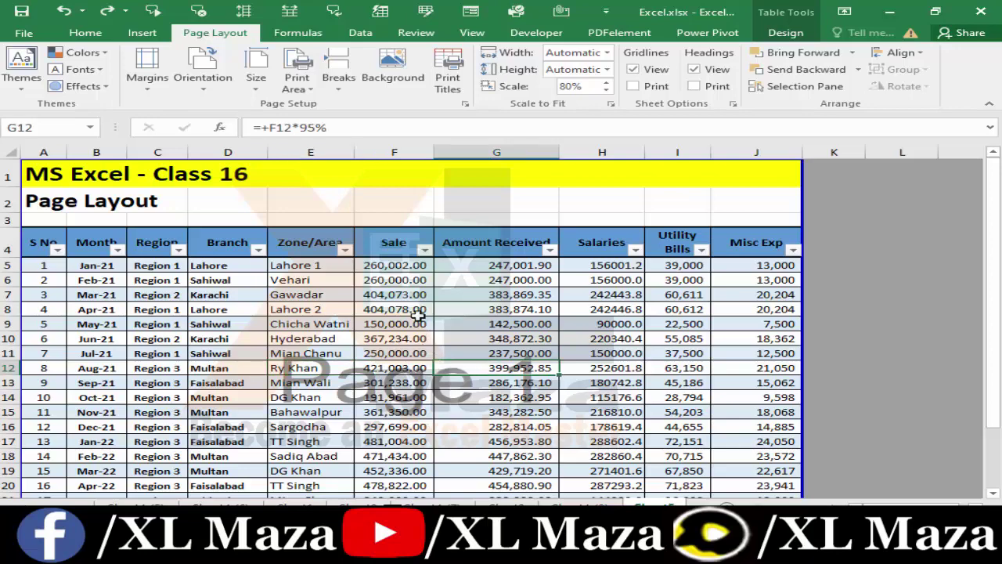
pyautogui.moveTo(384, 282); pyautogui.dragTo(410, 381)
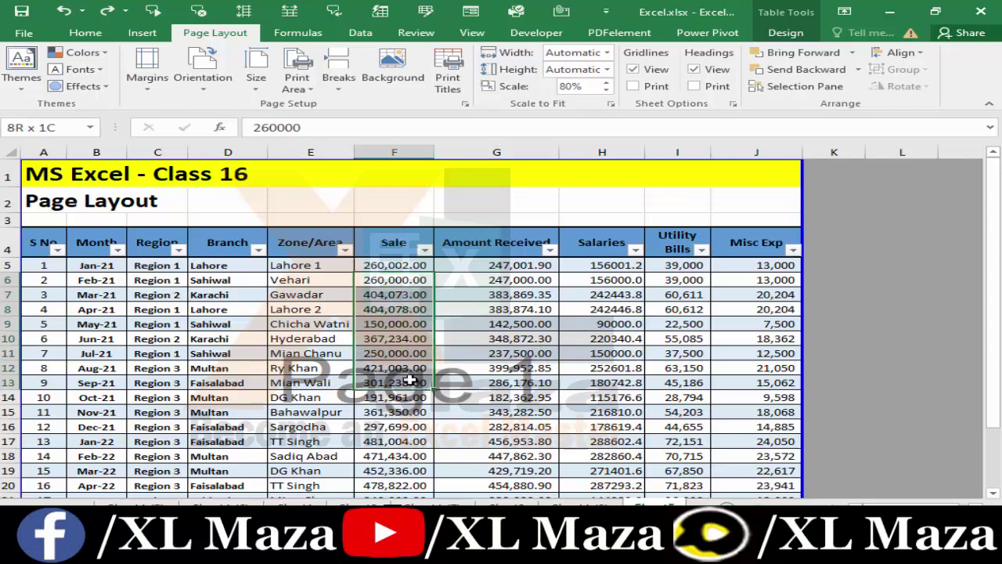
pyautogui.click(409, 353)
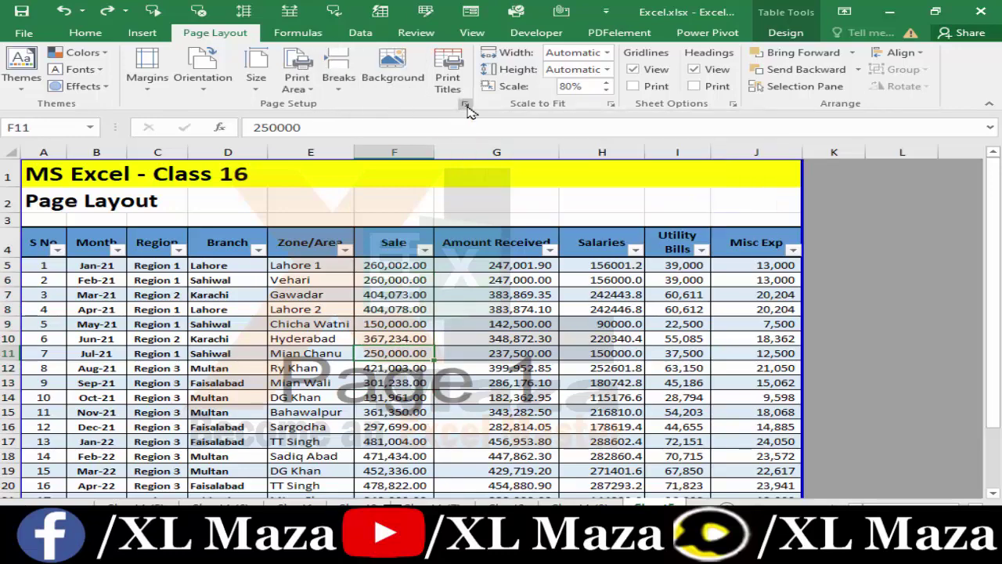
# - Open the page setup settings, look through the available paper sizes, and close them without making changes
pyautogui.click(466, 105)
pyautogui.moveTo(671, 133); pyautogui.dragTo(523, 159)
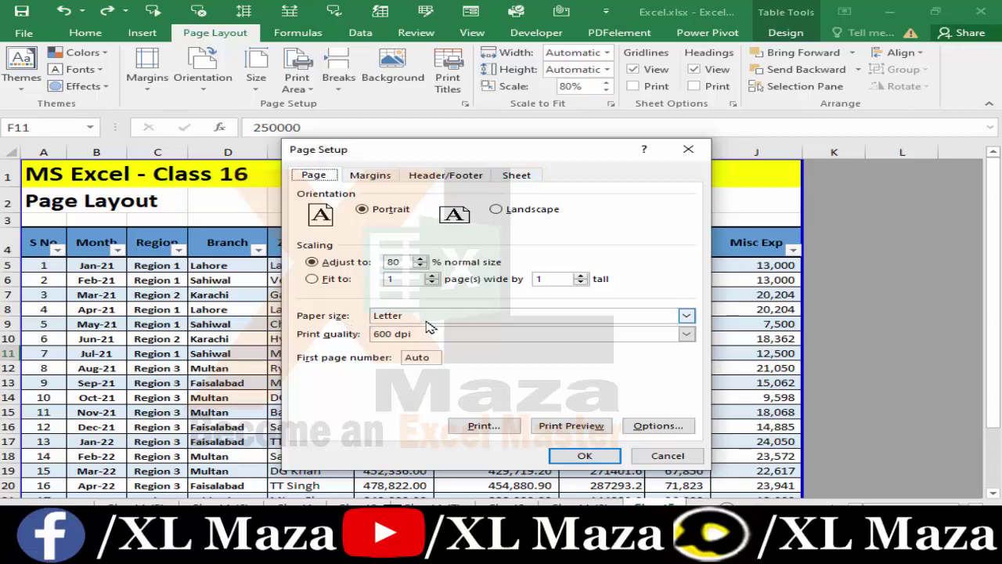
pyautogui.click(427, 321)
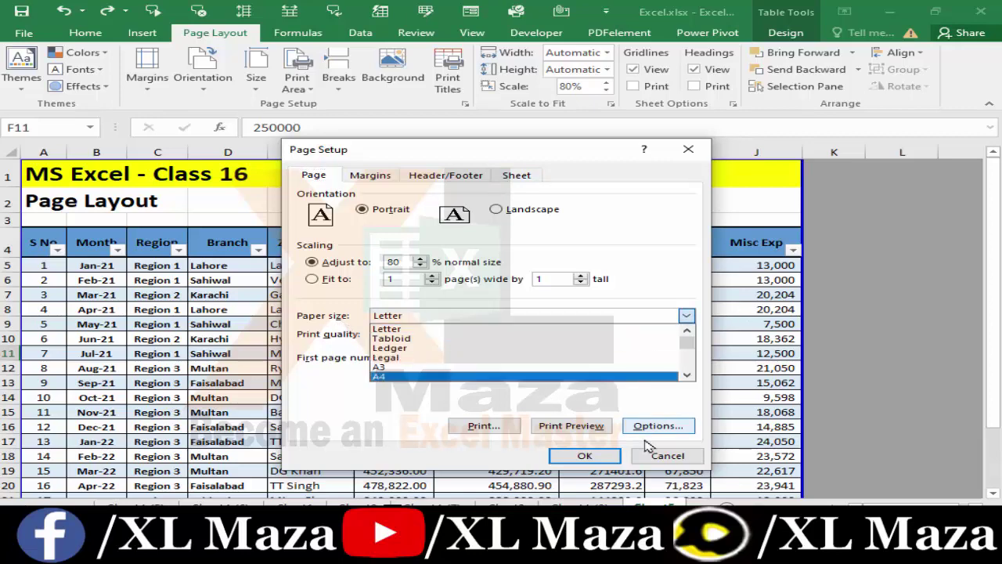
pyautogui.click(665, 453)
pyautogui.click(666, 454)
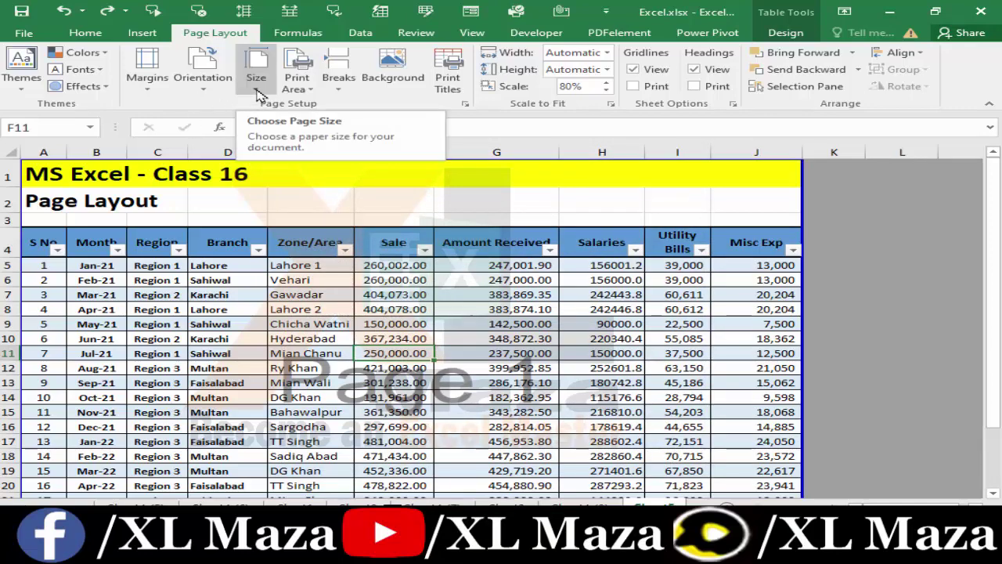
# - Set the worksheet's paper size to A4 and recheck the list of paper sizes
pyautogui.click(257, 89)
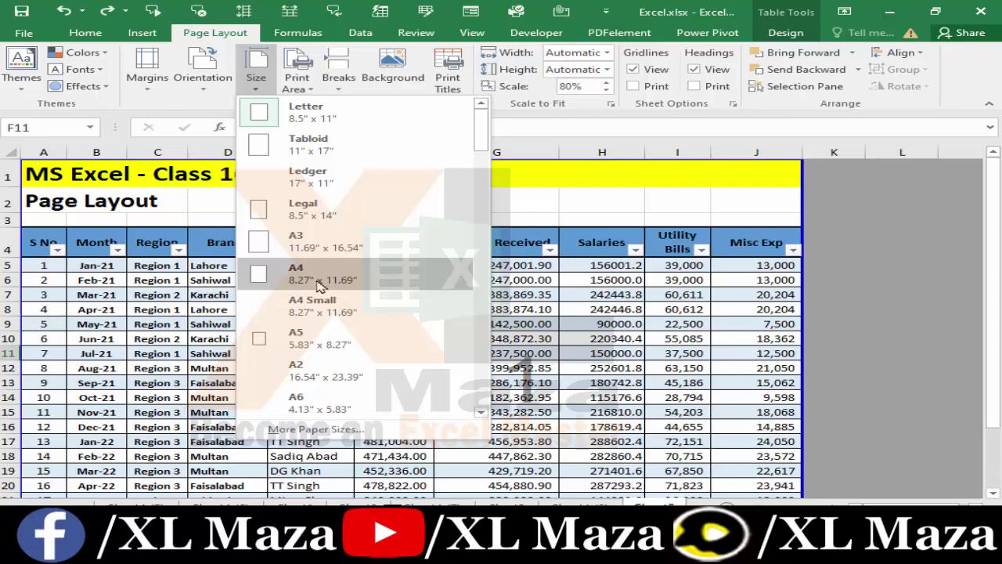
pyautogui.click(321, 286)
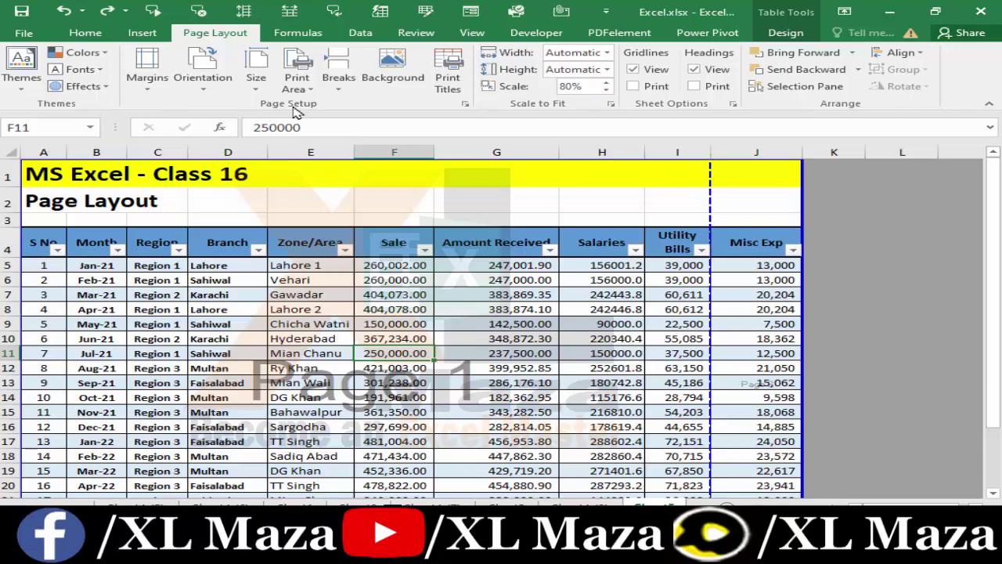
pyautogui.click(258, 90)
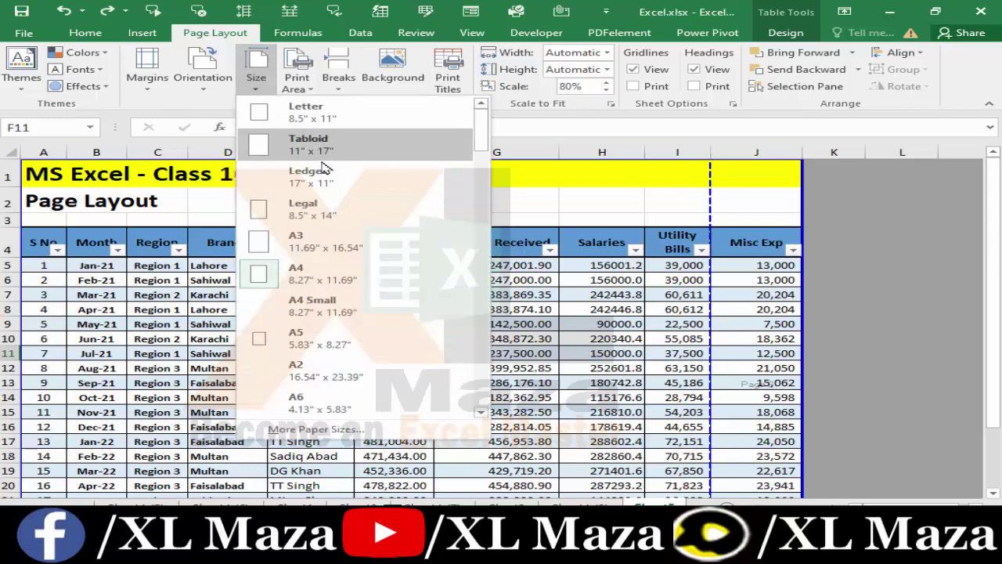
pyautogui.click(552, 399)
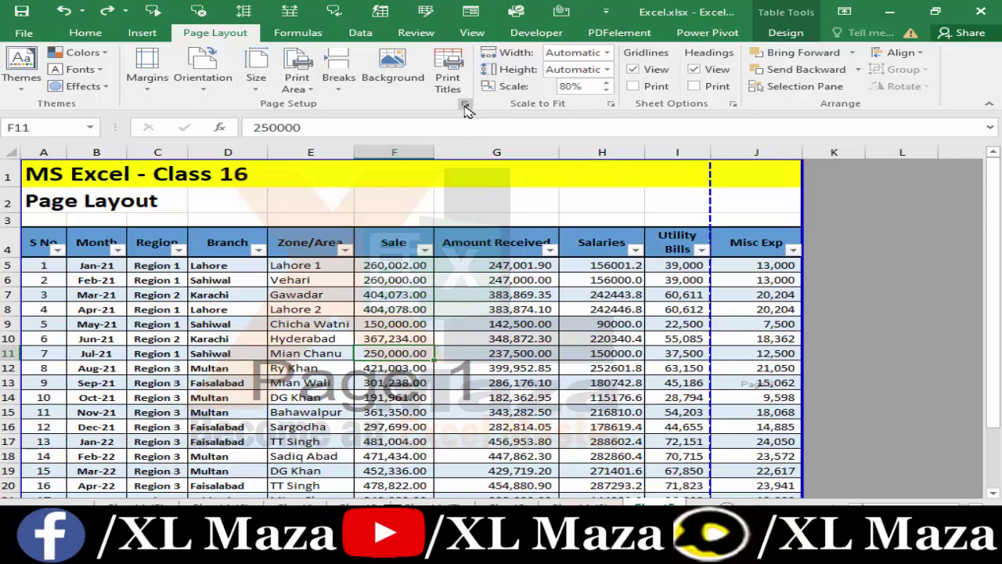
# - Check the A4 paper size entry in the page setup settings and cancel without changes
pyautogui.click(465, 106)
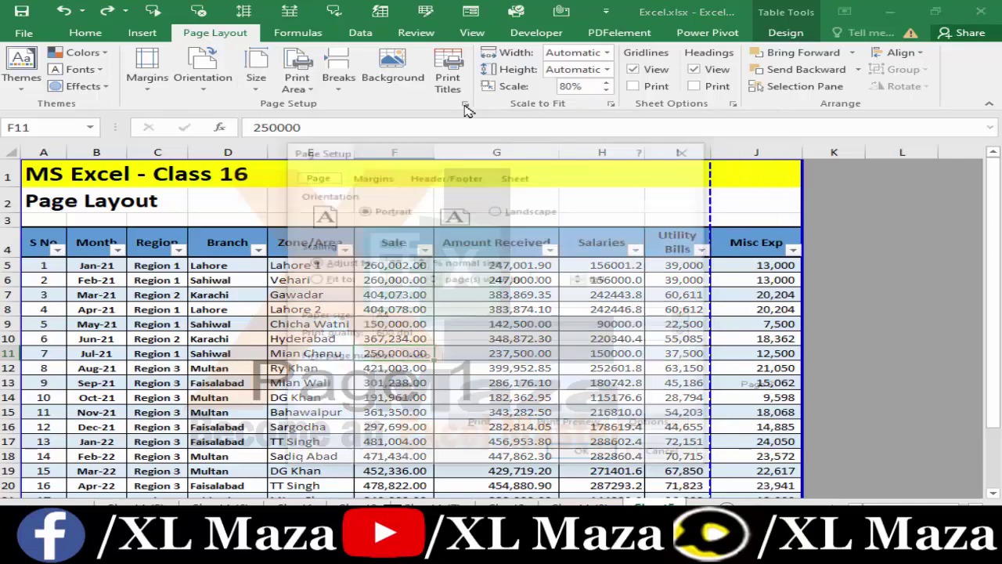
pyautogui.click(441, 315)
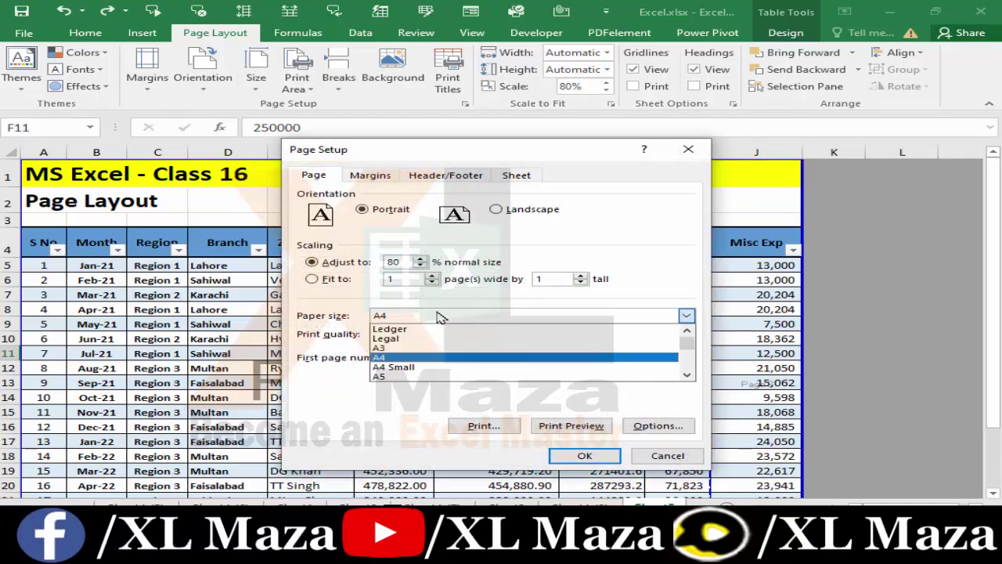
pyautogui.click(444, 358)
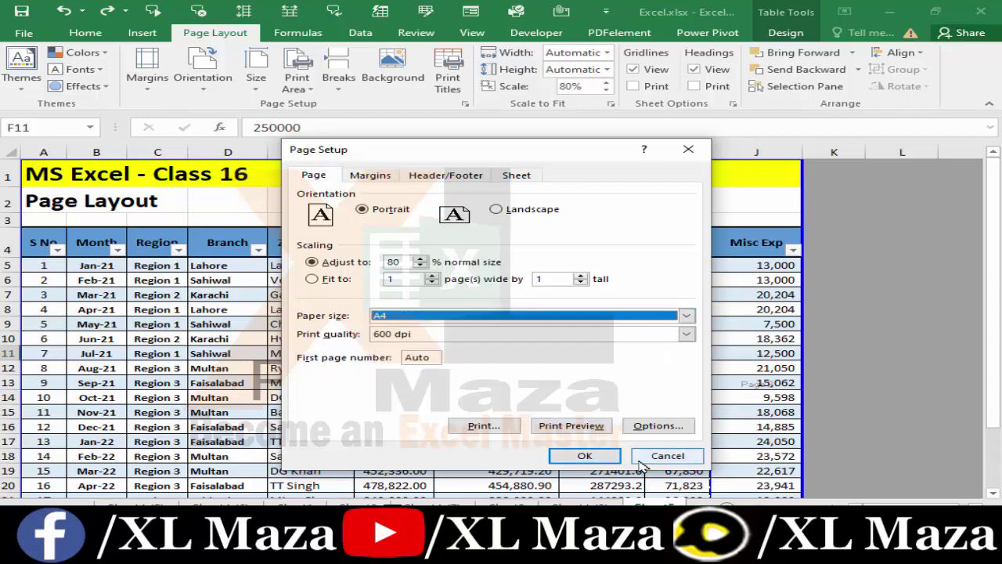
pyautogui.click(657, 455)
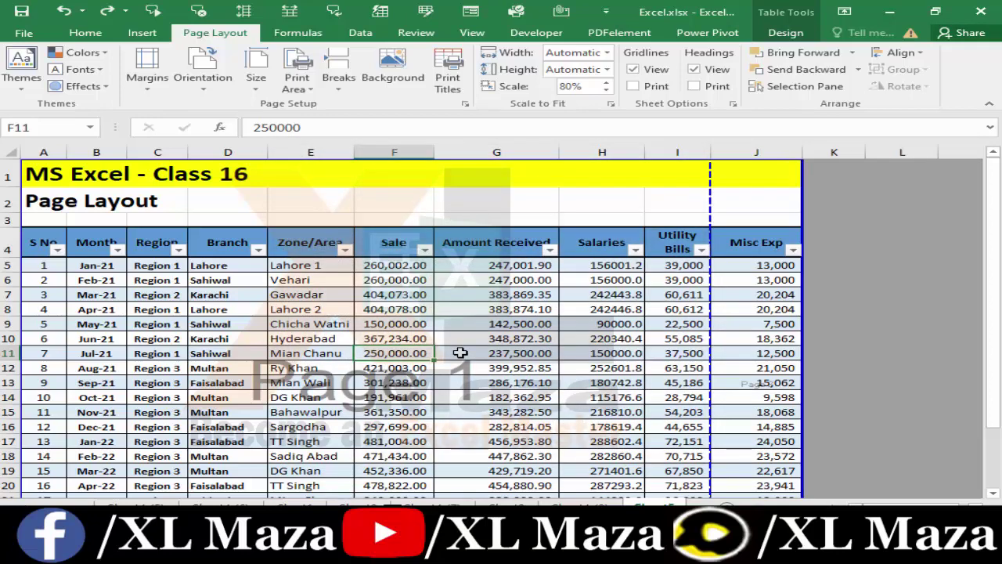
# - Open the print preview, review the paper size in its page setup settings without changes, and return to the worksheet
pyautogui.hotkey('ctrl', 'p')
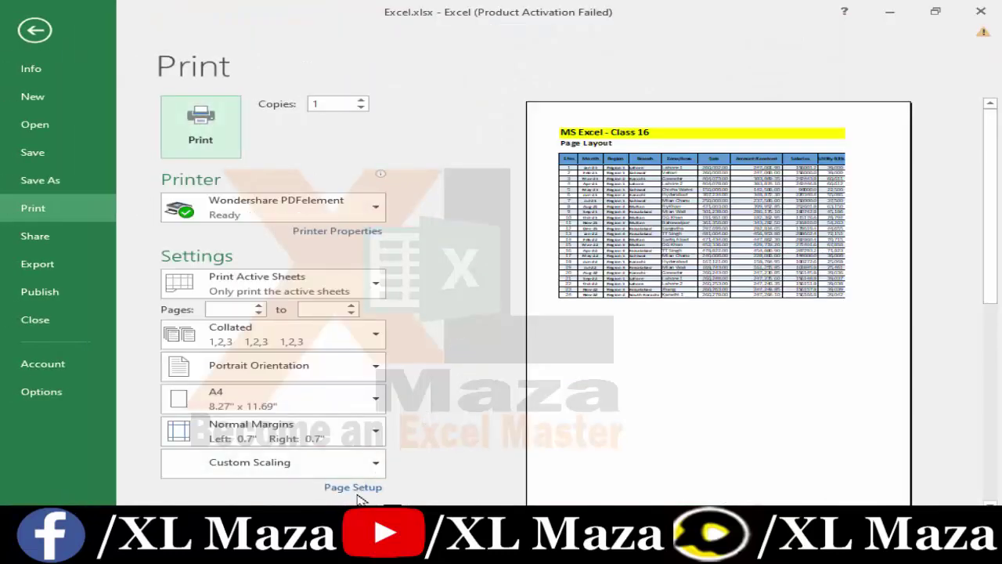
pyautogui.click(349, 487)
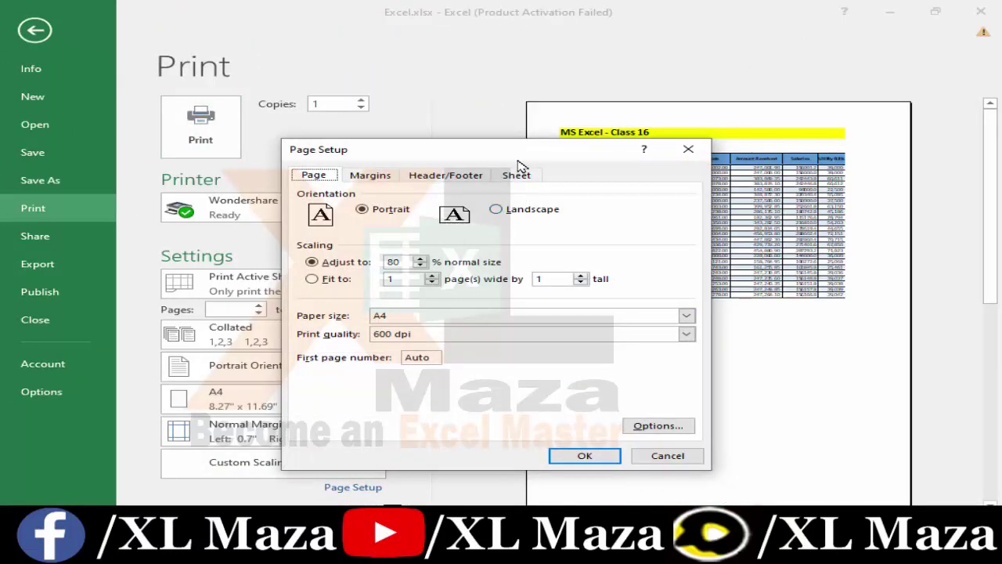
pyautogui.moveTo(520, 154); pyautogui.dragTo(620, 148)
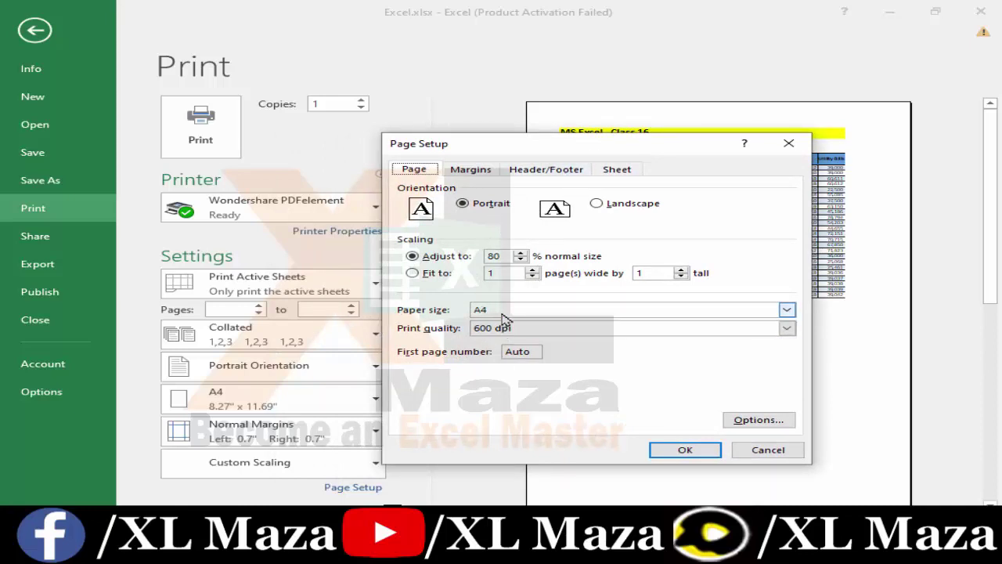
pyautogui.click(803, 451)
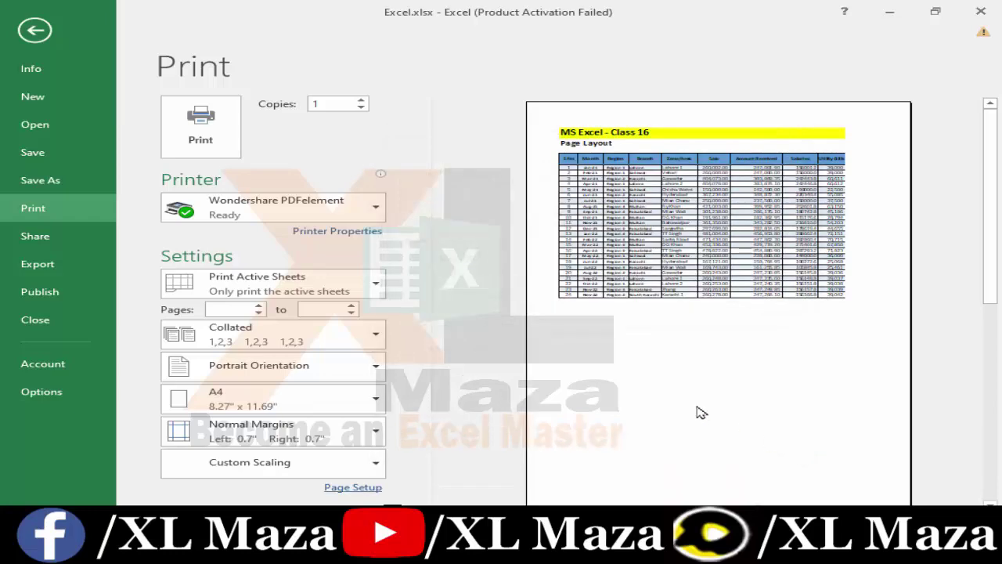
pyautogui.press('Escape')
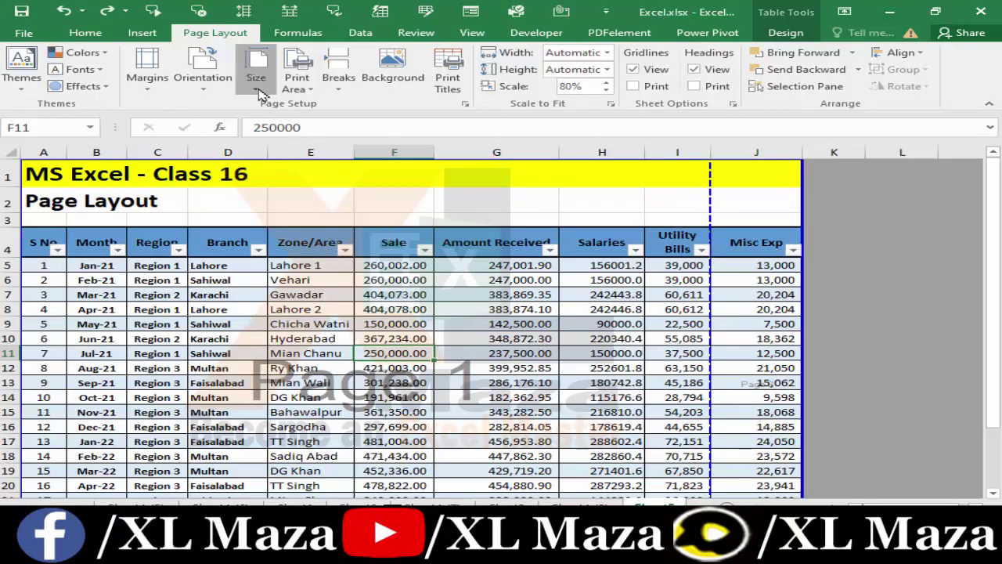
# - Set the paper size to Legal and check that the page boundary encloses the whole table
pyautogui.click(257, 88)
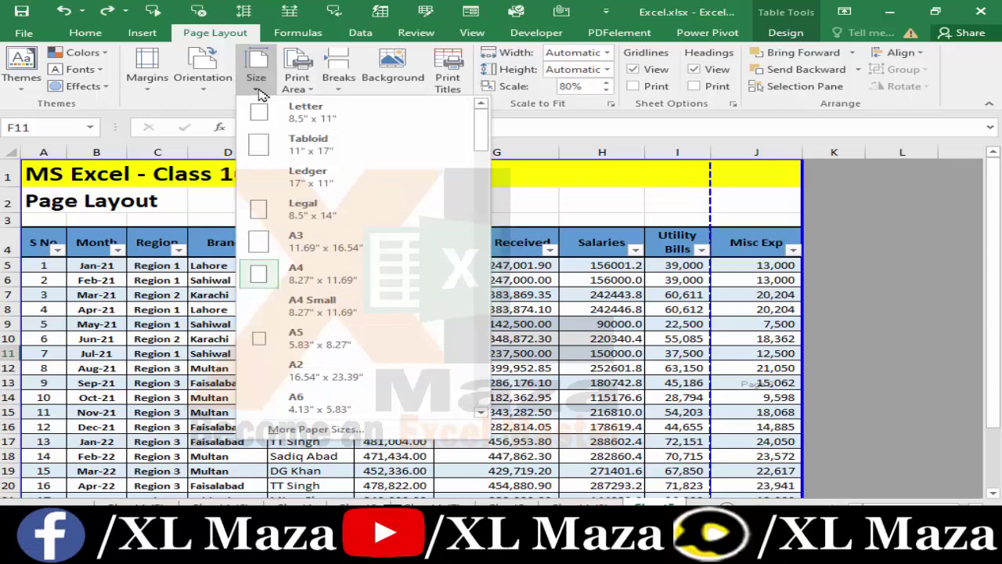
pyautogui.click(305, 213)
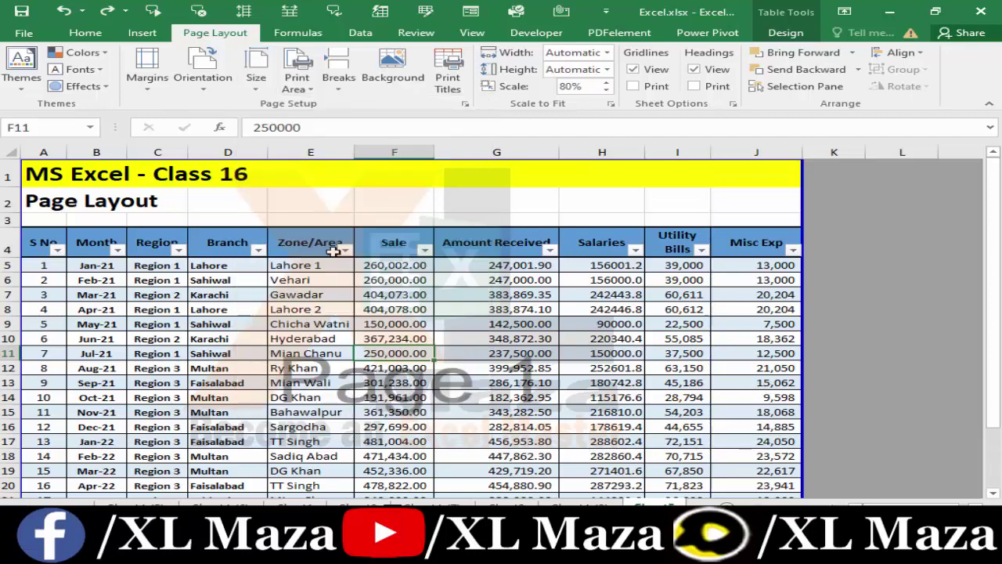
pyautogui.scroll(-5, 452, 375)
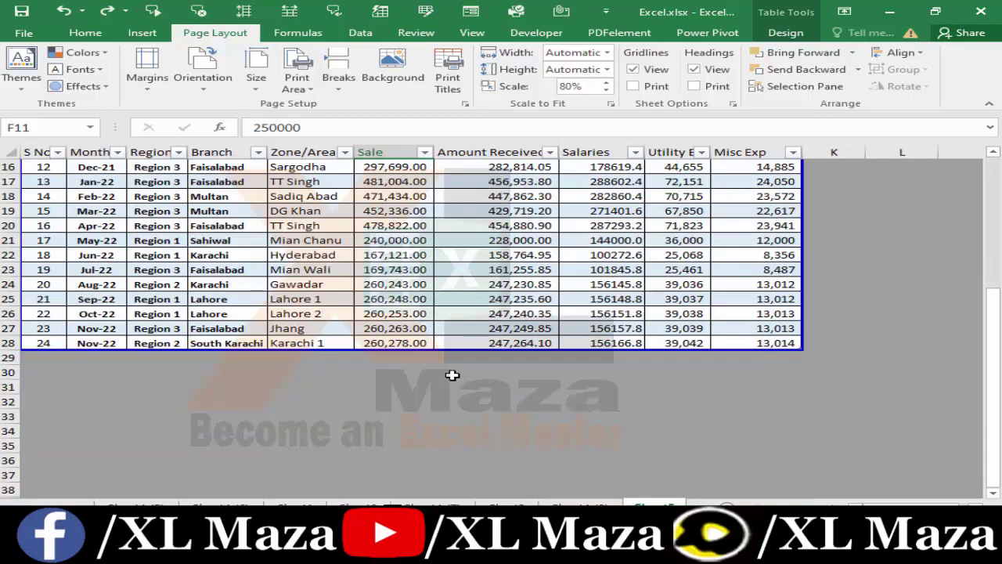
pyautogui.scroll(5, 452, 375)
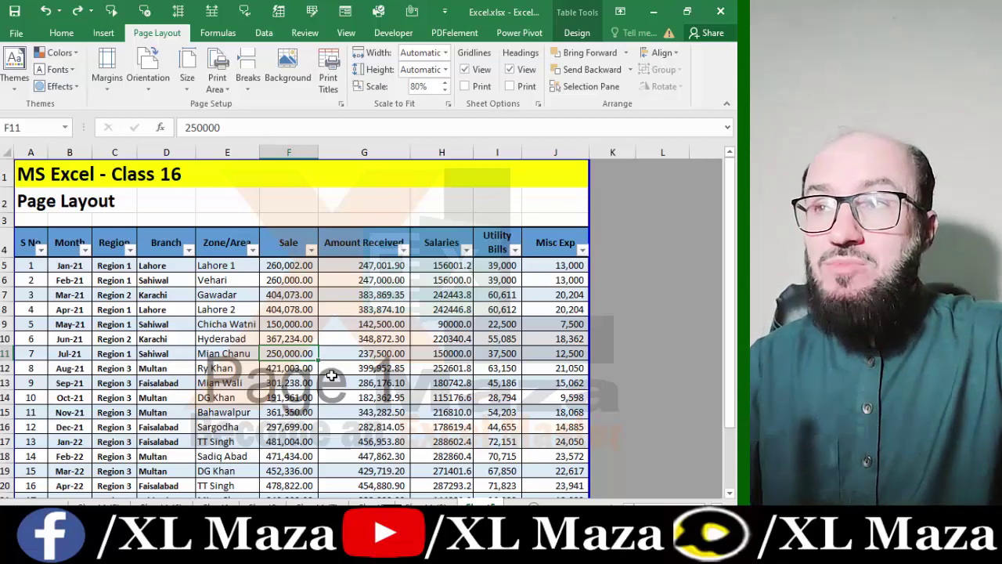
# - Set the page orientation to landscape and open the print preview of the sales table
pyautogui.click(154, 89)
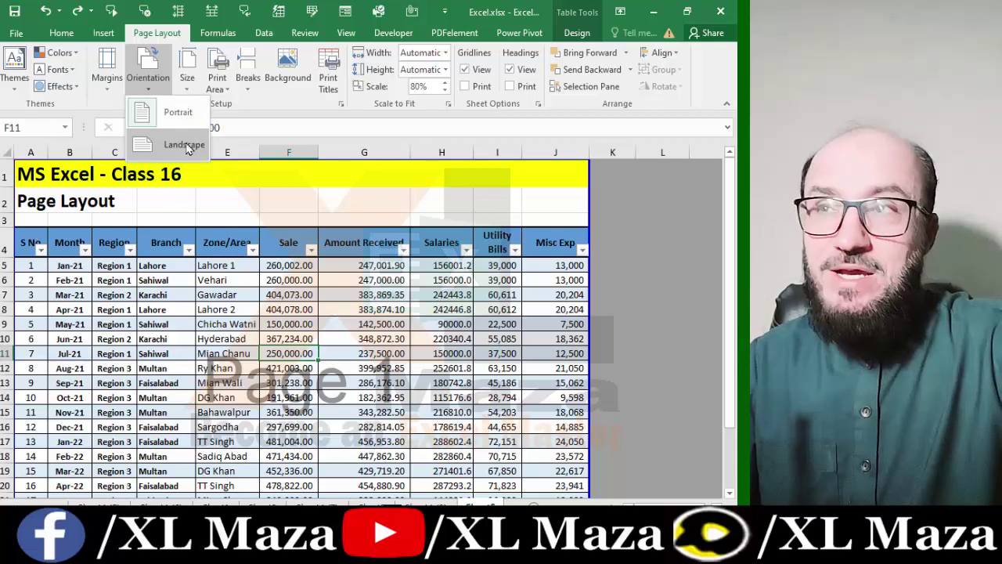
pyautogui.click(187, 146)
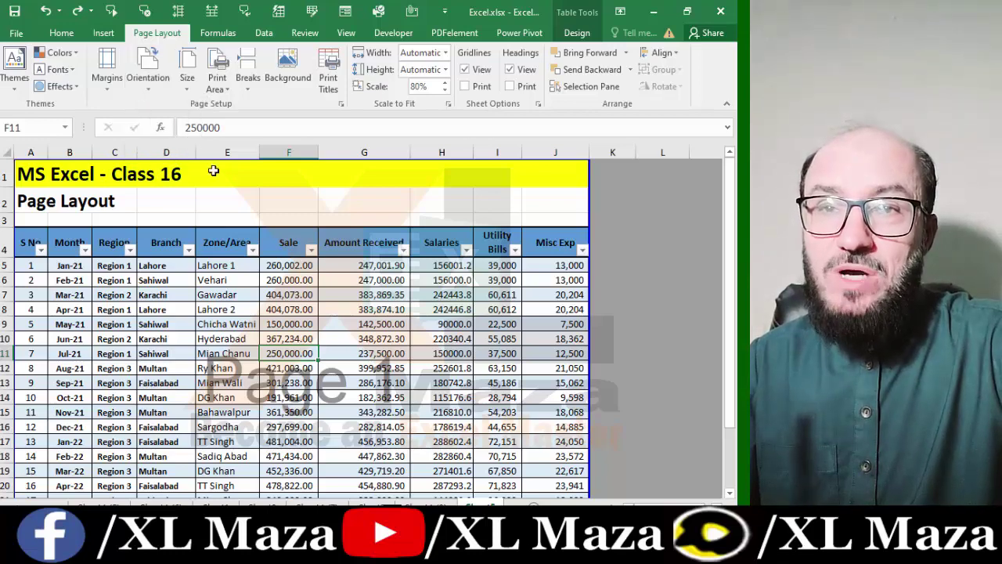
pyautogui.scroll(-3, 262, 333)
pyautogui.hotkey('alt', 'f')
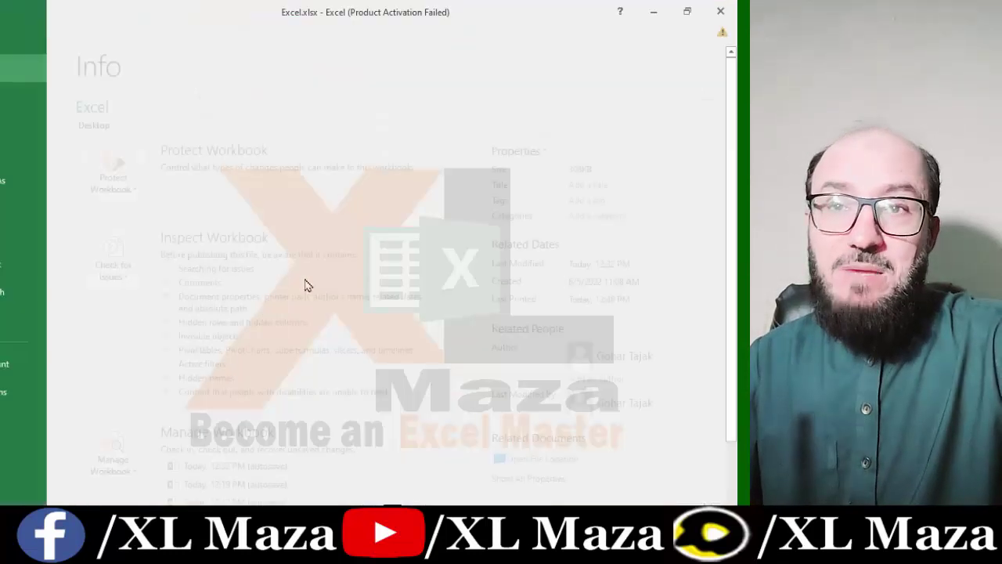
pyautogui.press('p')
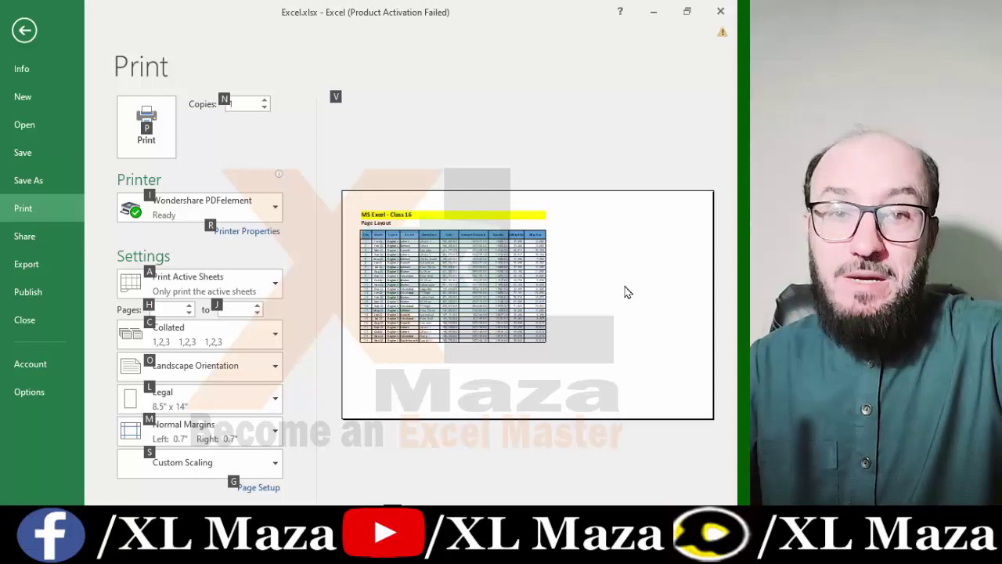
pyautogui.press('Escape')
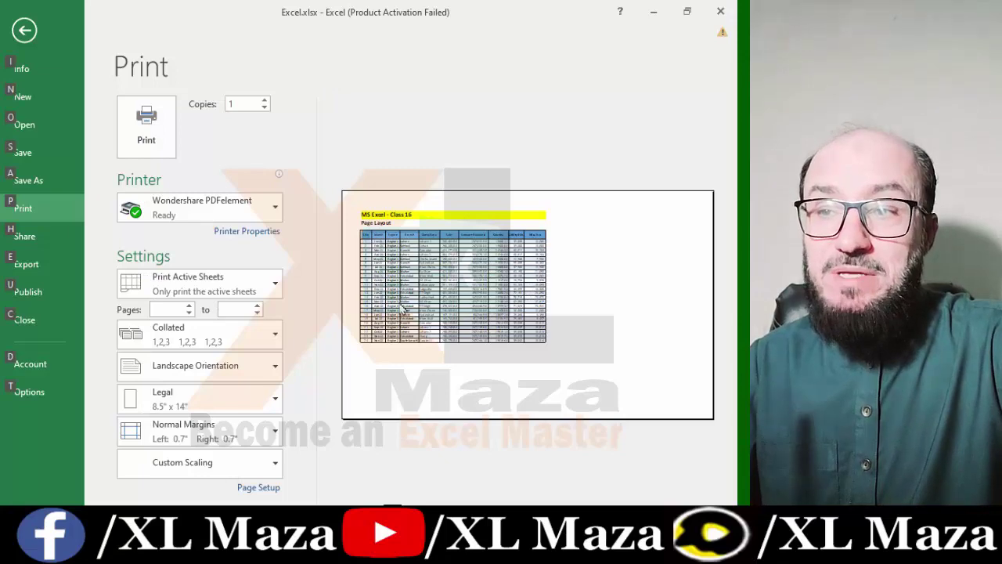
# - Set the paper size to A4 through the print preview's page setup settings and return to the top of the worksheet
pyautogui.click(274, 487)
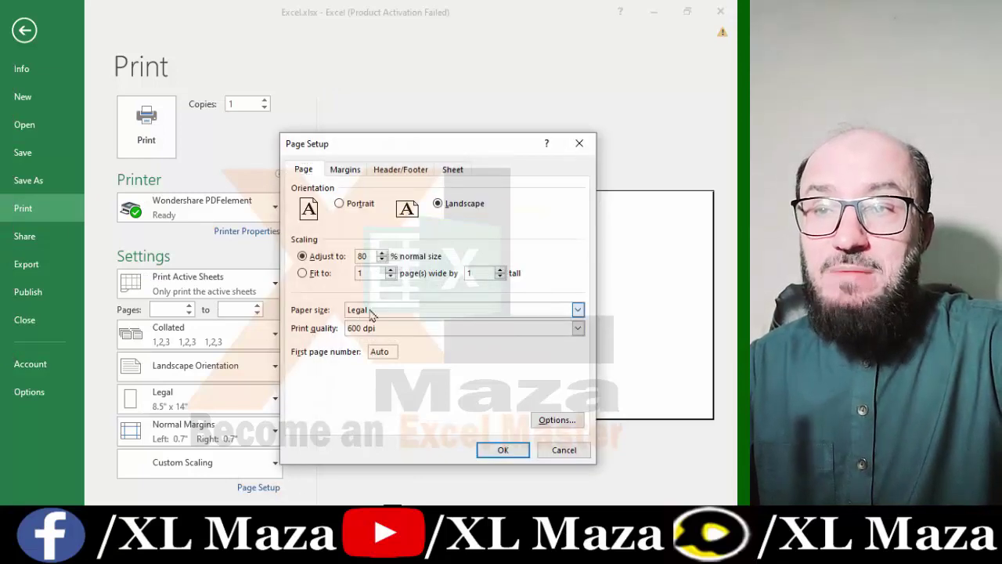
pyautogui.click(371, 313)
pyautogui.click(371, 362)
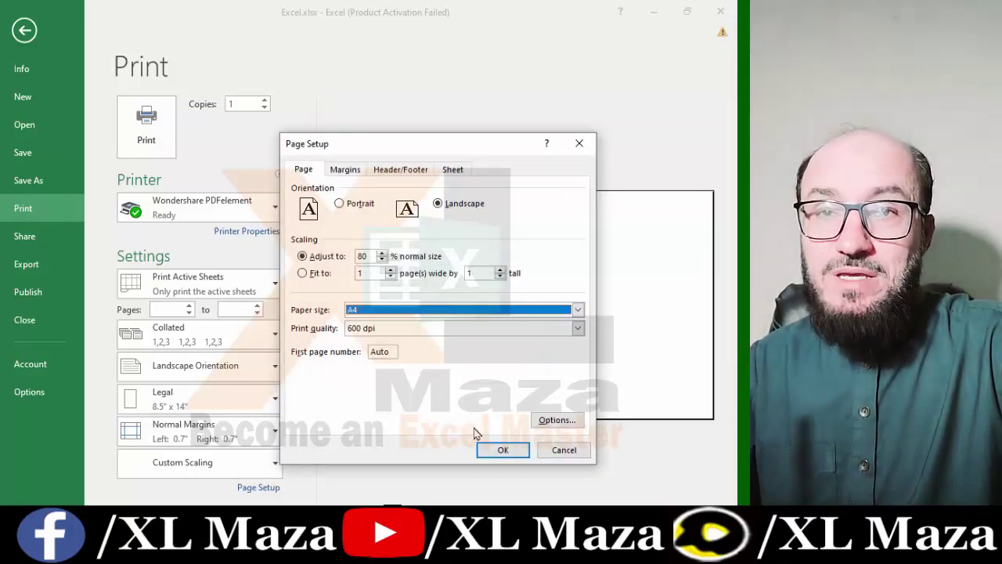
pyautogui.click(503, 449)
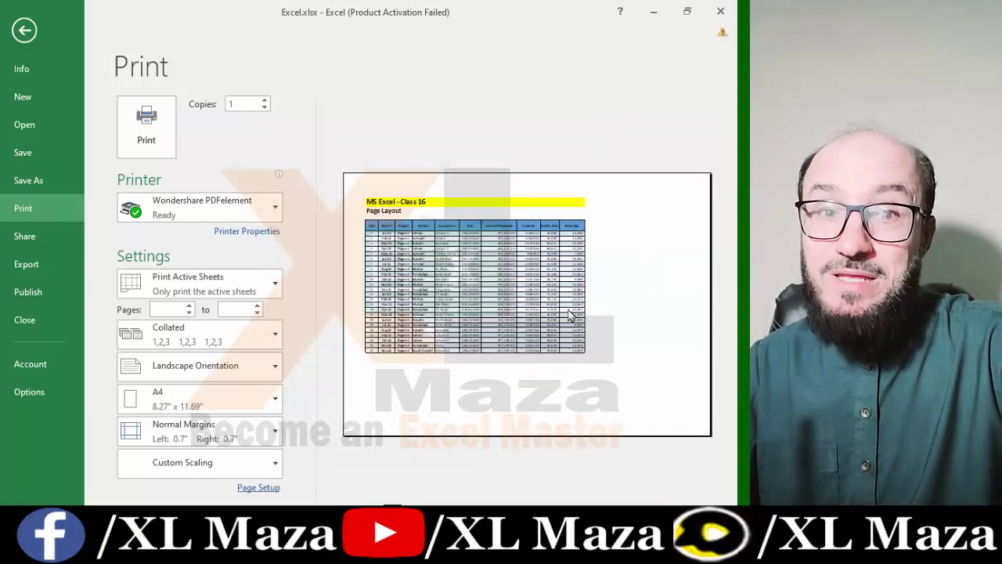
pyautogui.press('Escape')
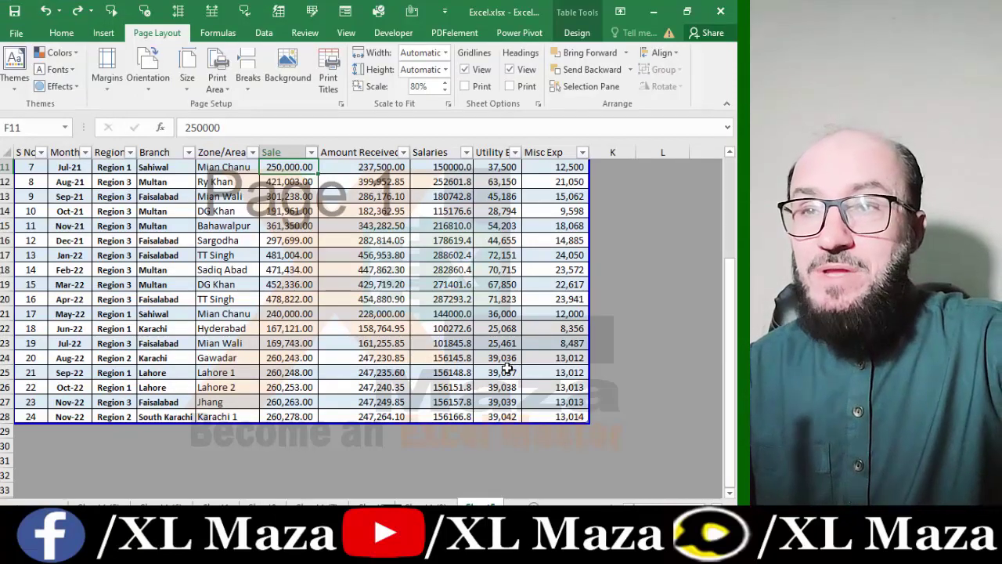
pyautogui.scroll(4, 503, 368)
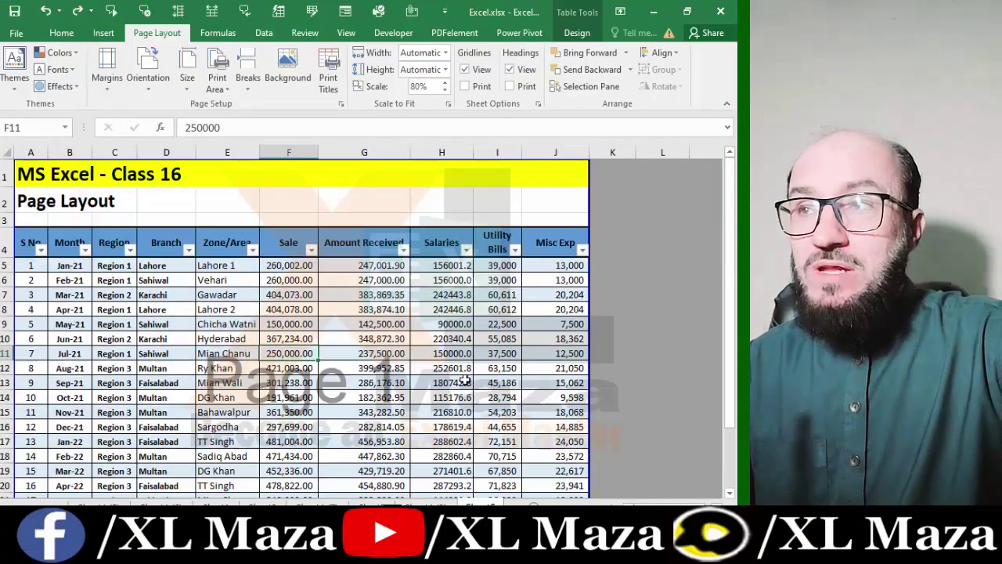
# - Set the page orientation to portrait, check the print preview, and return to the worksheet
pyautogui.click(143, 74)
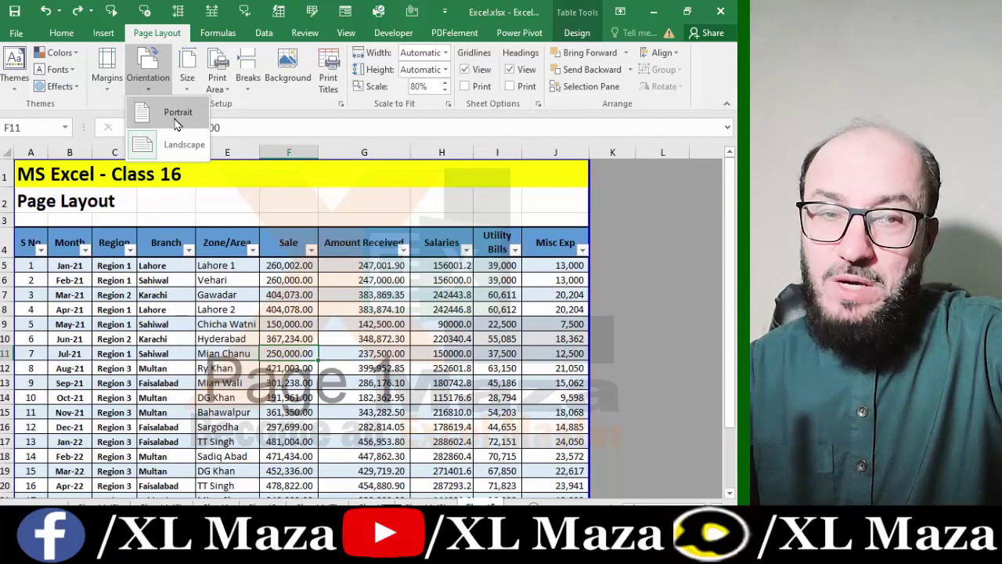
pyautogui.click(177, 125)
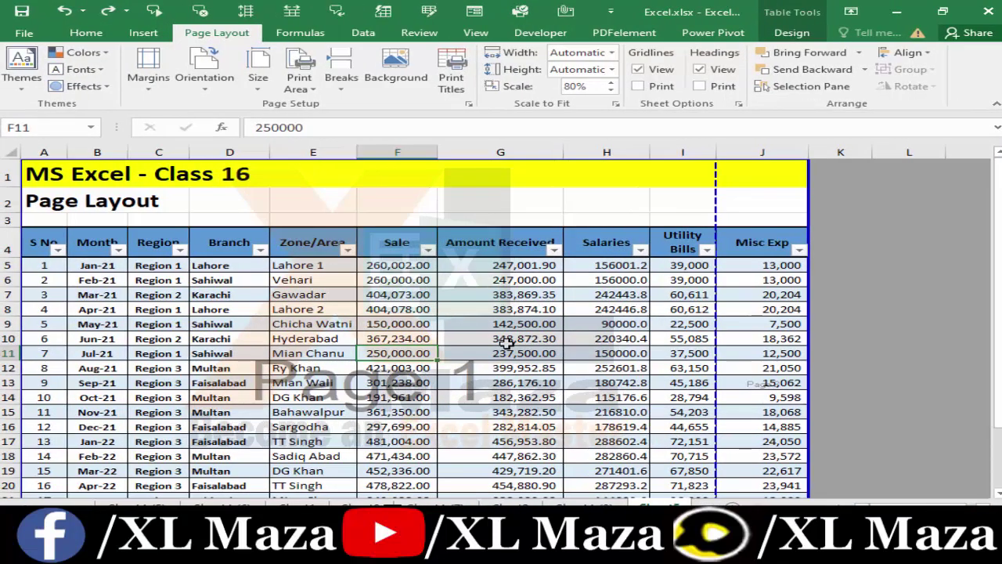
pyautogui.hotkey('alt', 'f')
pyautogui.press('p')
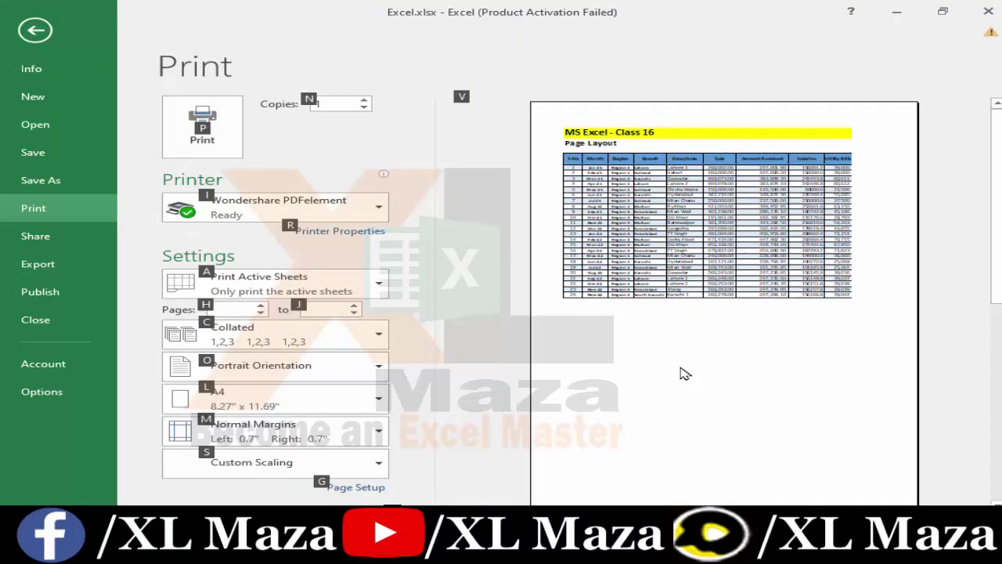
pyautogui.press('Escape')
pyautogui.press('Escape')
# - Return to the worksheet and set the page orientation to landscape with A4 paper size
pyautogui.click(567, 296)
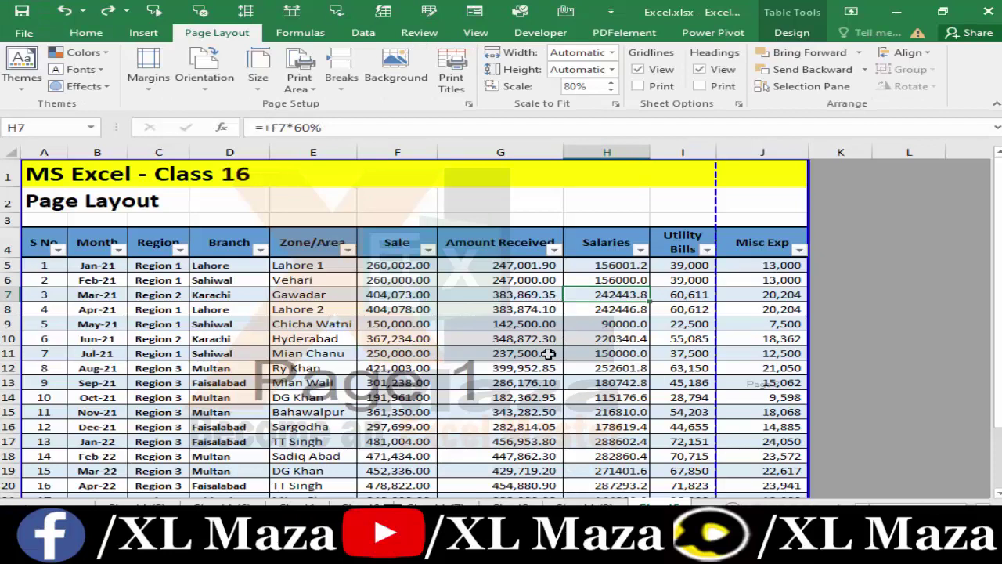
pyautogui.click(204, 74)
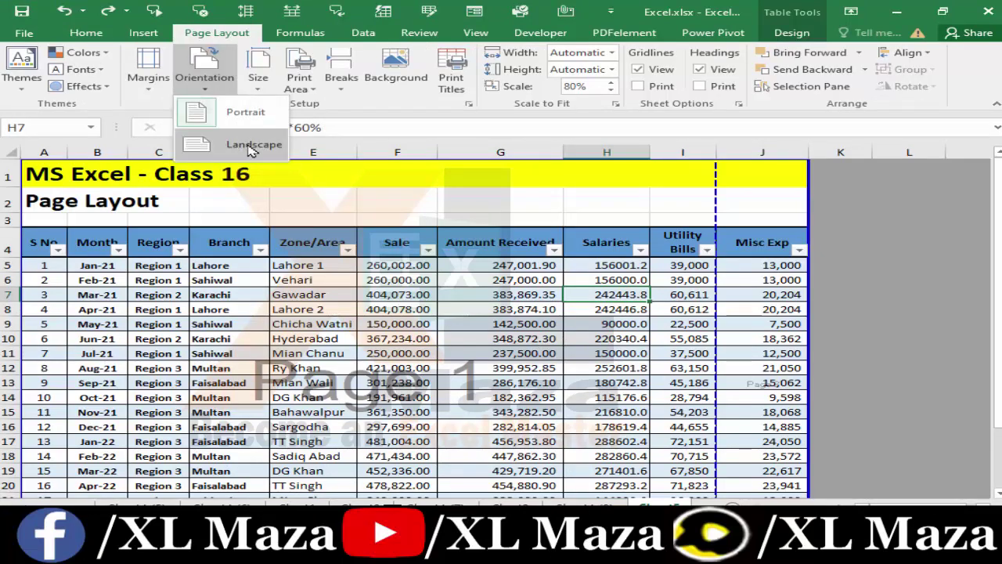
pyautogui.click(250, 146)
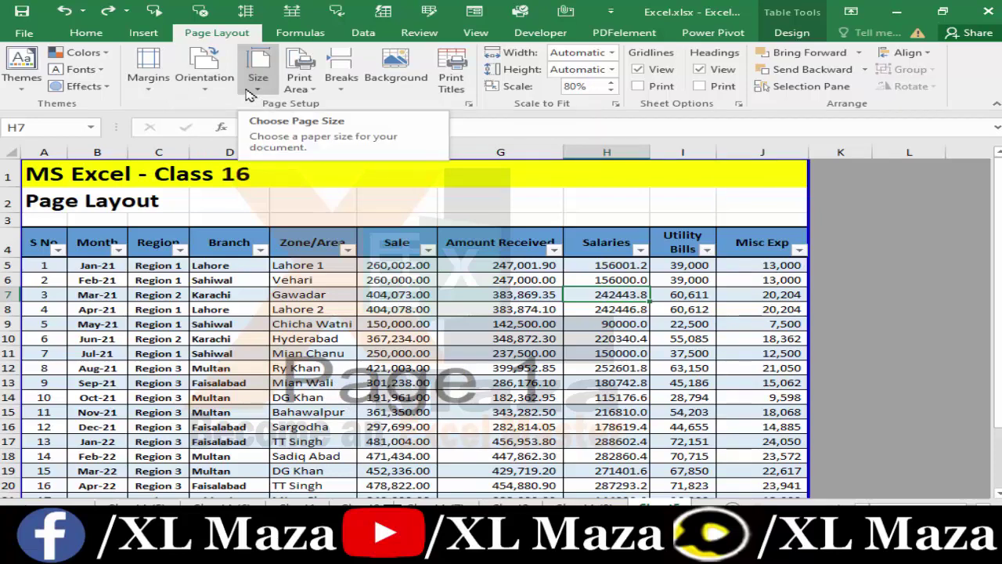
pyautogui.click(250, 91)
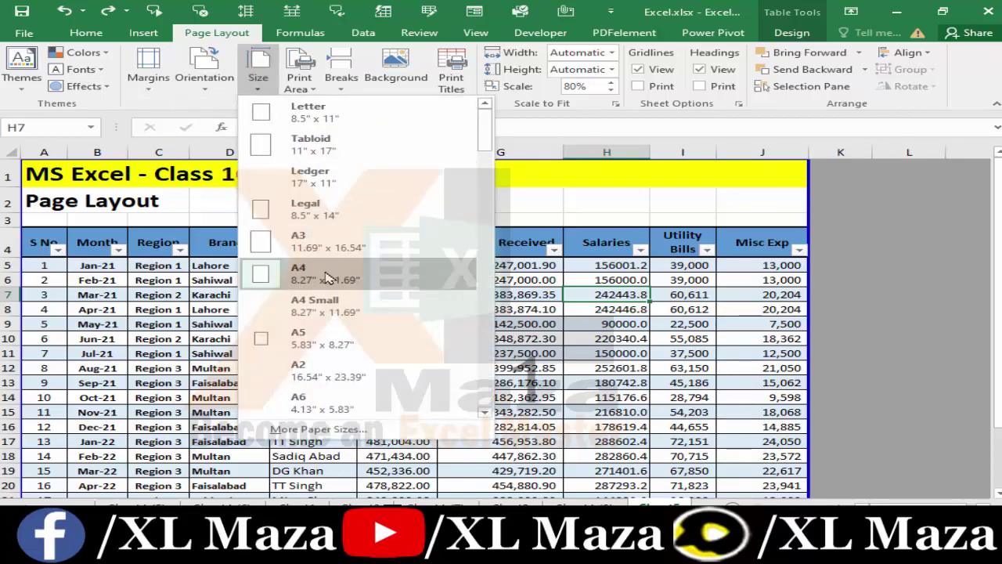
pyautogui.click(324, 270)
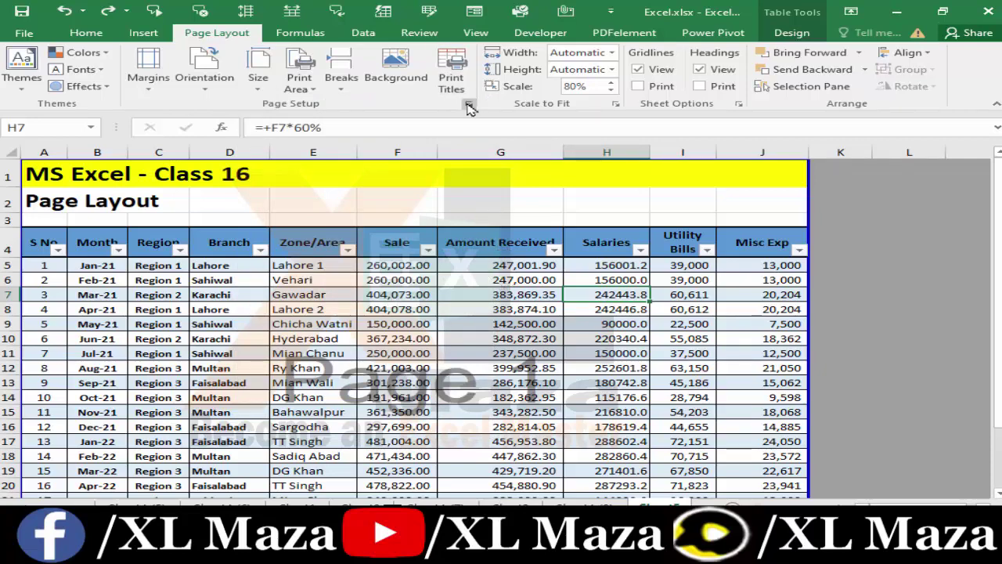
# - Open the print preview, review the orientation, scaling and paper size in its page setup settings, and return to the worksheet
pyautogui.click(468, 104)
pyautogui.press('Escape')
pyautogui.hotkey('alt', 'f')
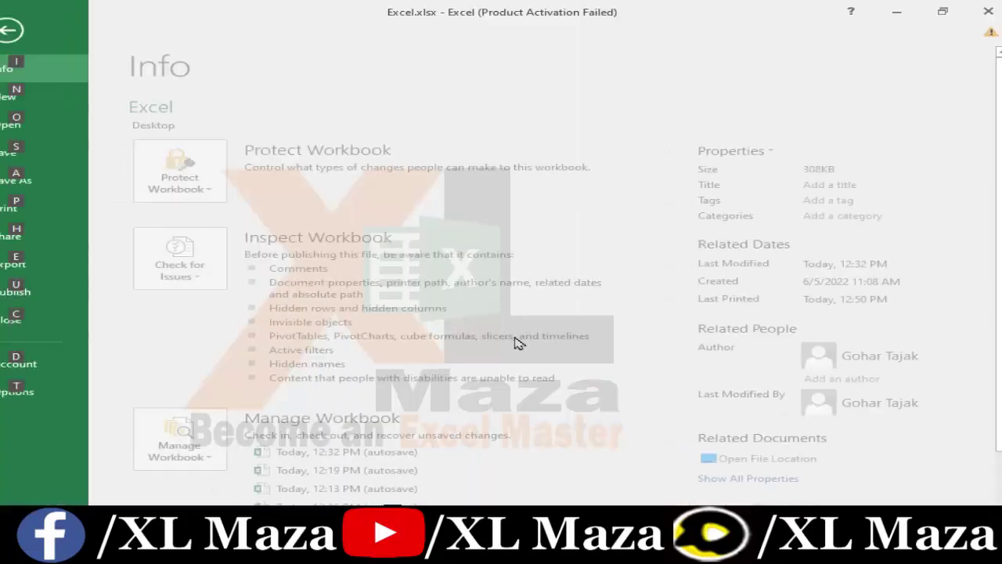
pyautogui.press('p')
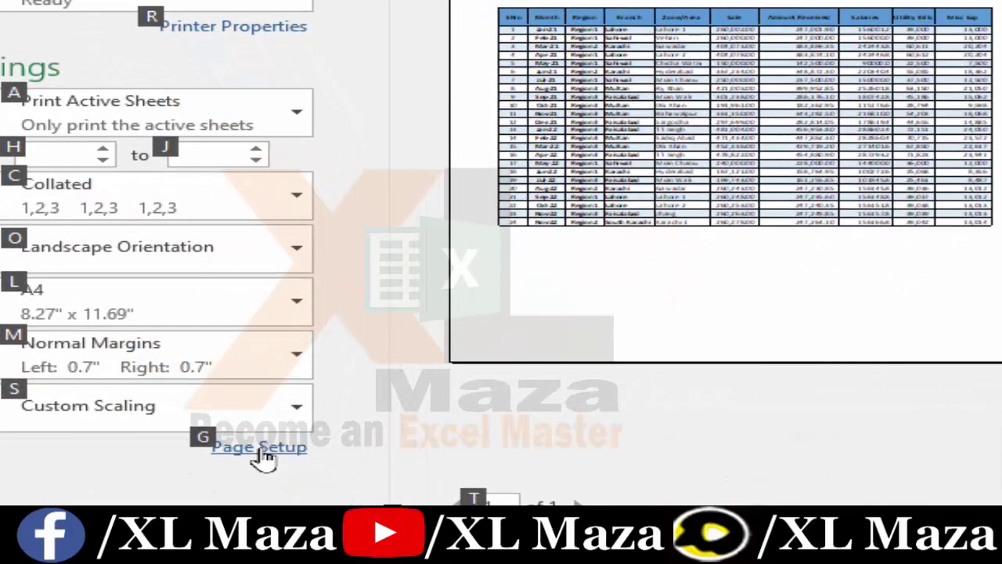
pyautogui.click(261, 452)
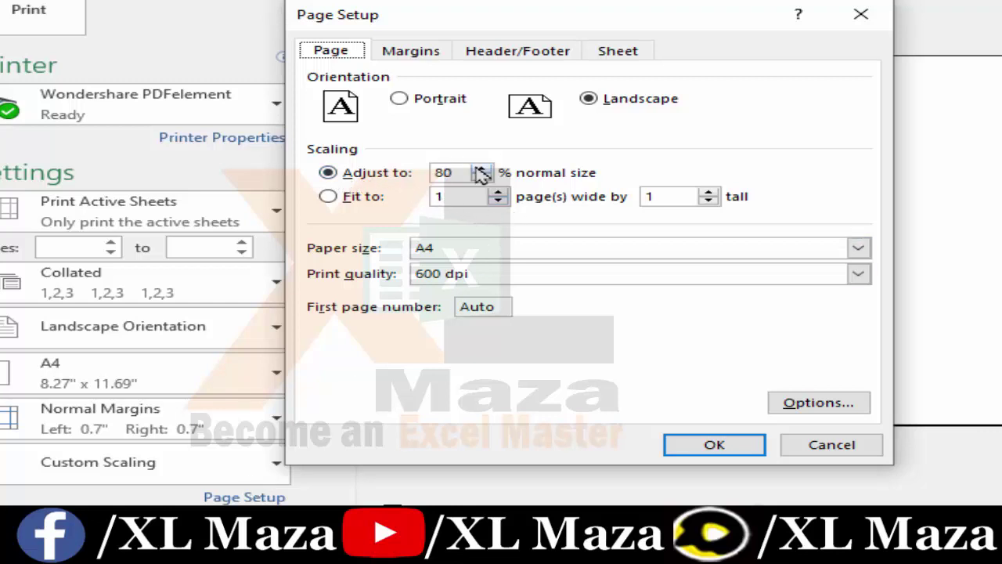
pyautogui.press('Return')
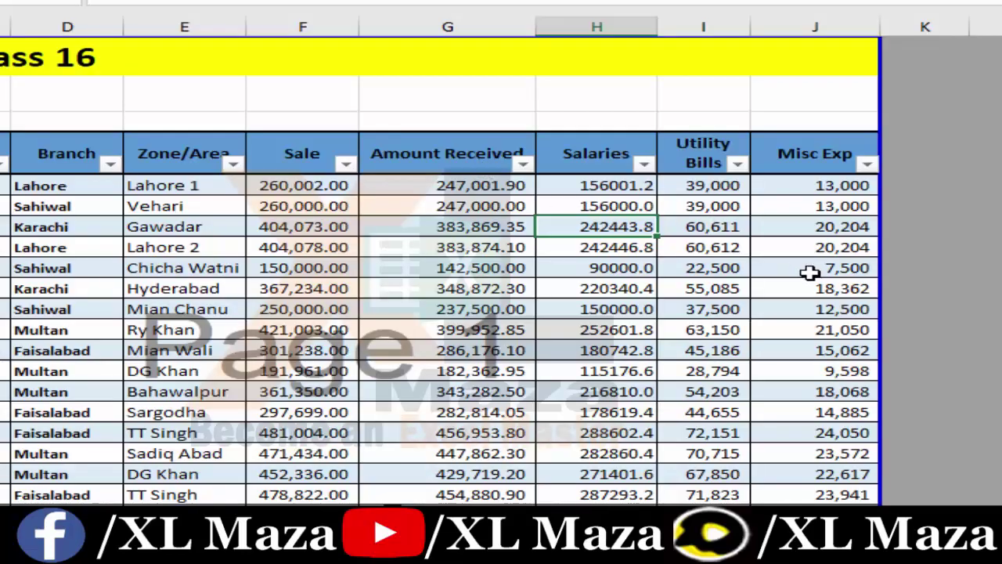
pyautogui.moveTo(876, 117)
pyautogui.mouseDown()
pyautogui.moveTo(568, 117)
pyautogui.moveTo(532, 105)
pyautogui.moveTo(886, 112)
pyautogui.mouseUp()
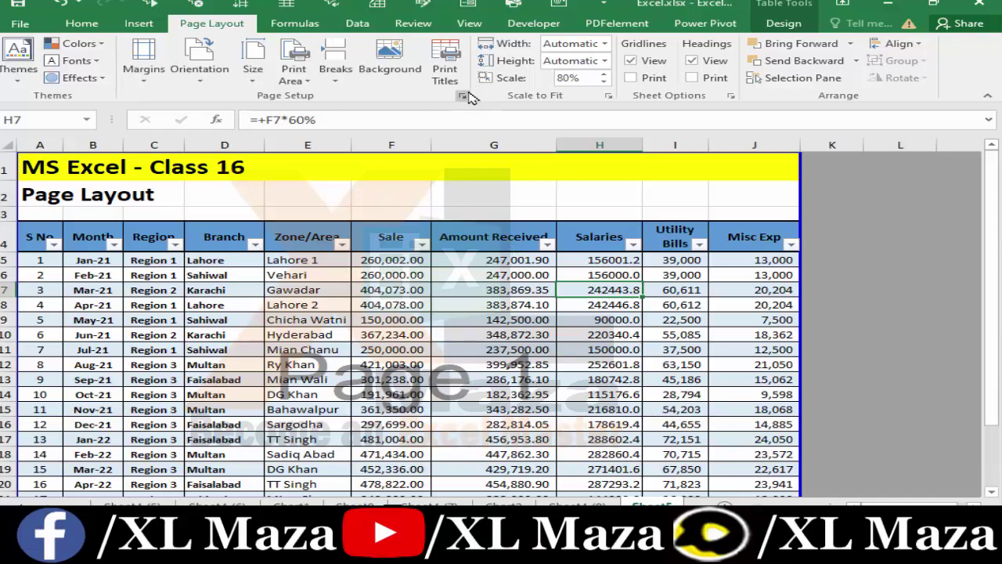
# - Set the print scaling to 100% of normal size in the page setup settings
pyautogui.click(463, 95)
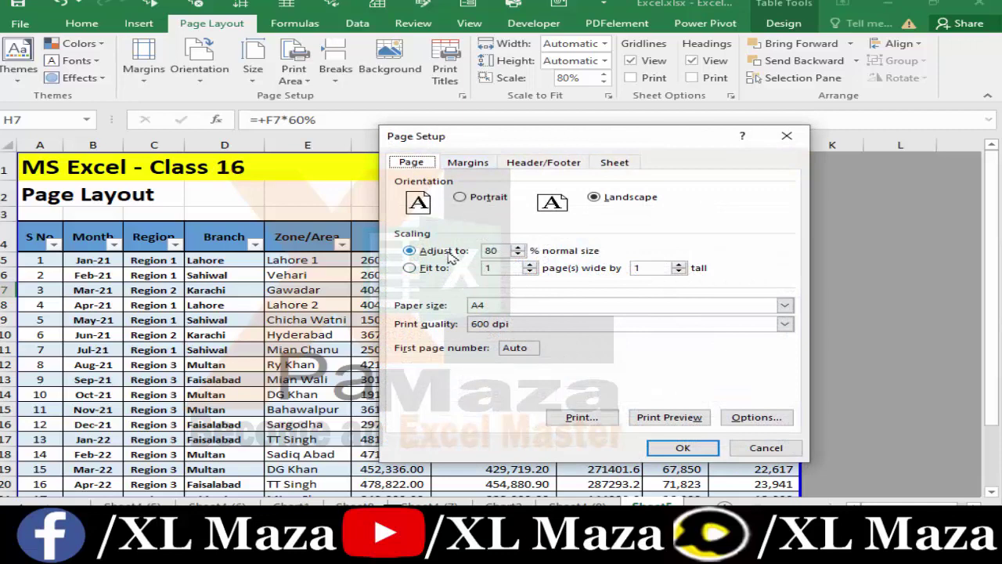
pyautogui.click(518, 246)
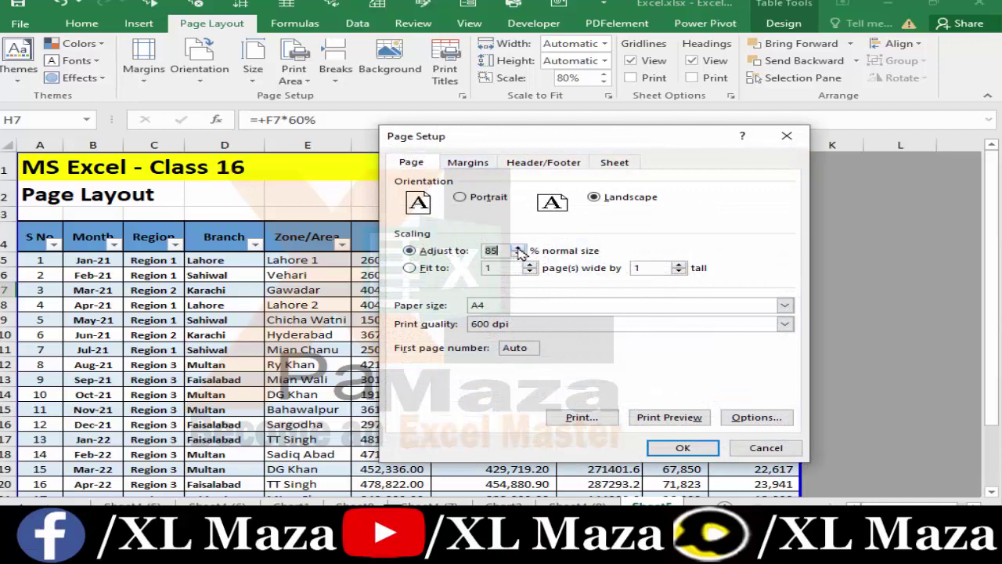
pyautogui.click(517, 247)
pyautogui.click(519, 247)
pyautogui.click(518, 247)
pyautogui.click(682, 447)
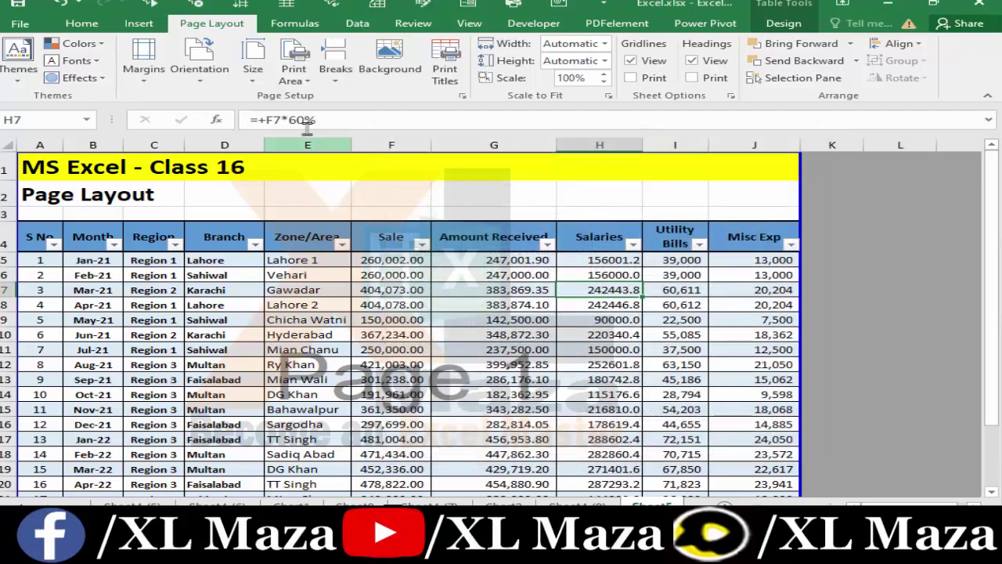
# - Apply landscape orientation again, check the print preview of the sales table, and return to the worksheet
pyautogui.click(202, 78)
pyautogui.click(235, 136)
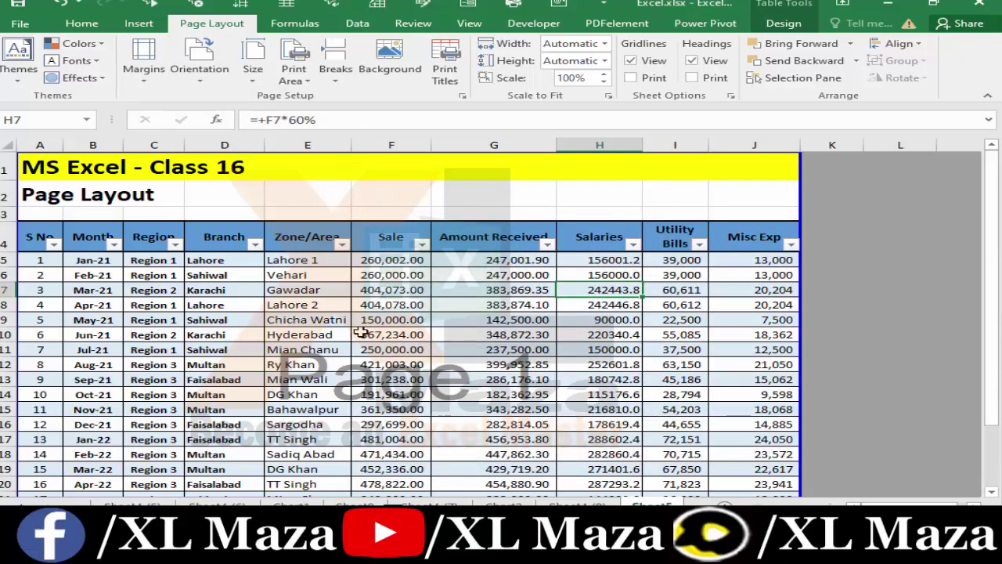
pyautogui.hotkey('ctrl', 'p')
pyautogui.press('alt')
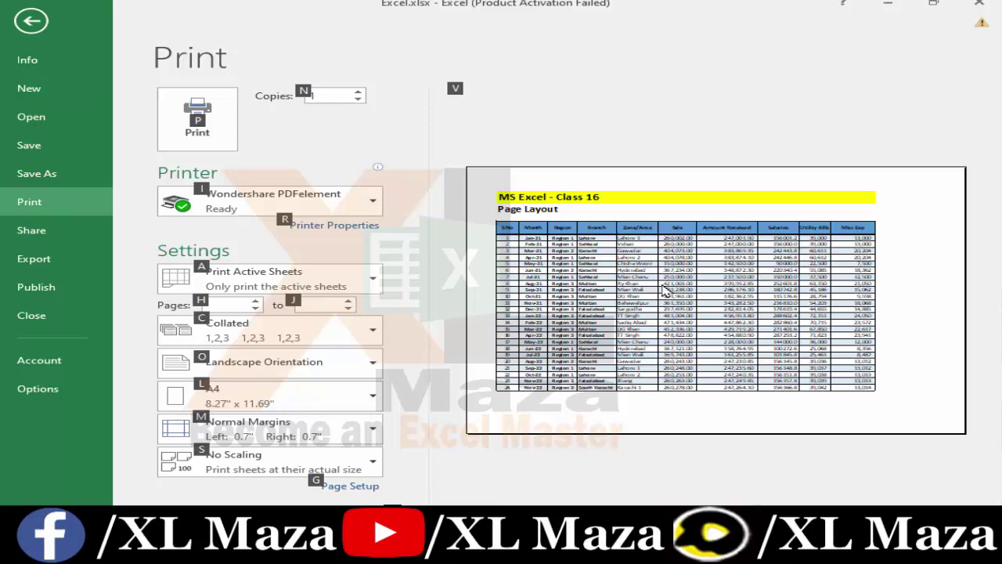
pyautogui.press('Escape')
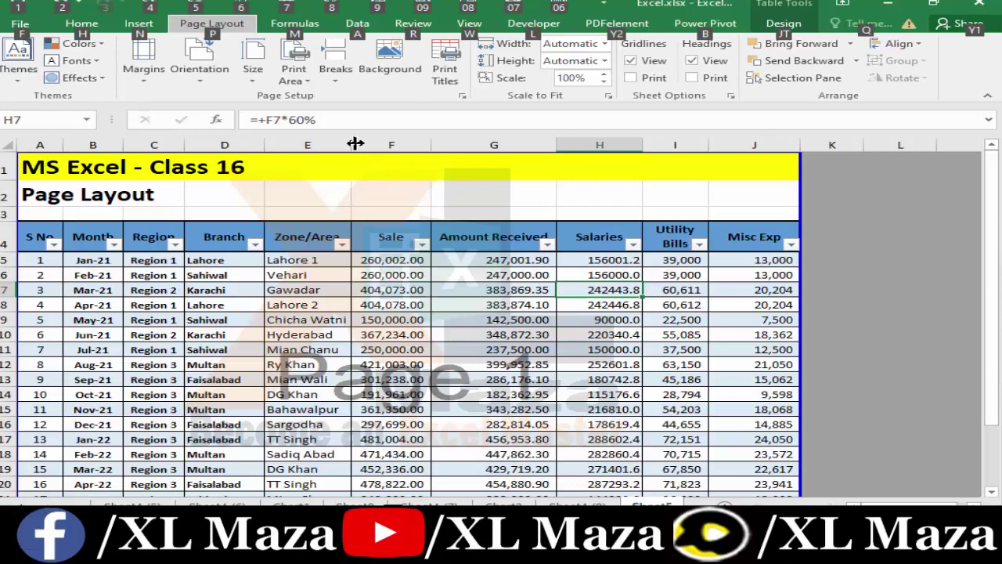
# - Widen the Zone/Area, Sale and Branch columns until the table just fills one page width, and check the print preview
pyautogui.moveTo(355, 144); pyautogui.dragTo(378, 143)
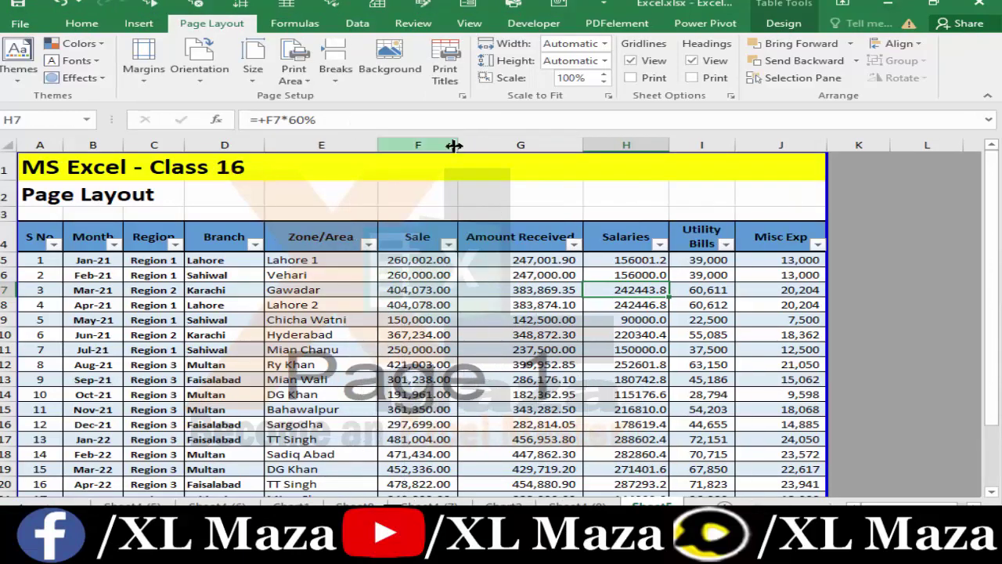
pyautogui.moveTo(454, 146); pyautogui.dragTo(499, 144)
pyautogui.moveTo(264, 146); pyautogui.dragTo(339, 144)
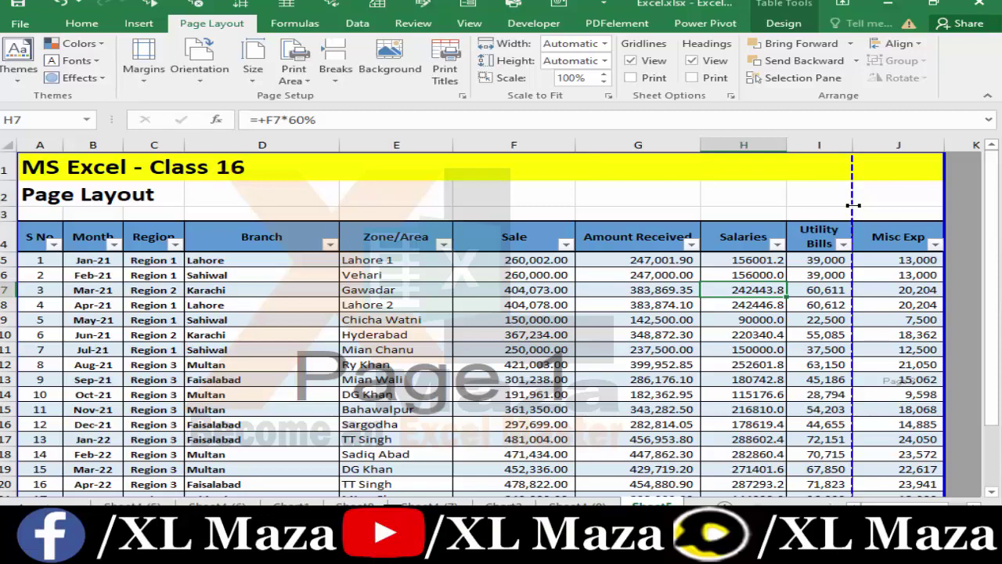
pyautogui.moveTo(339, 142); pyautogui.dragTo(314, 146)
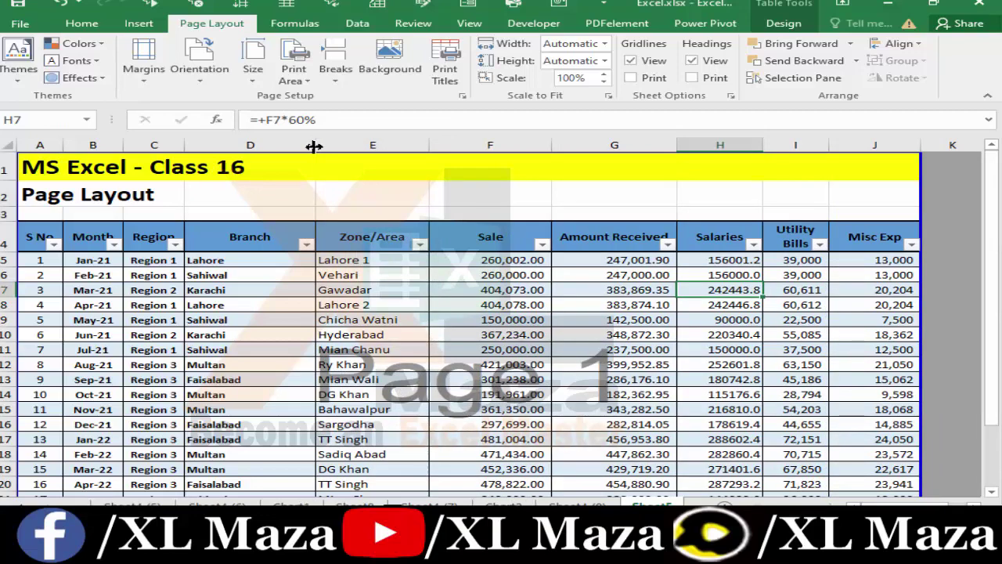
pyautogui.hotkey('alt', 'f')
pyautogui.press('p')
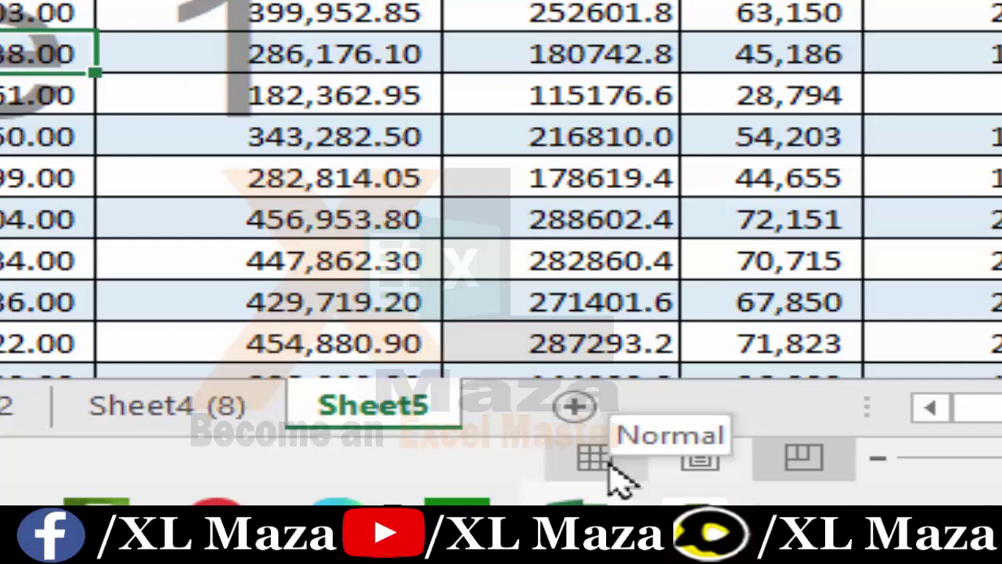
# - Switch the worksheet to Normal view, compare it with Page Break Preview, and go back to Normal view
pyautogui.click(610, 463)
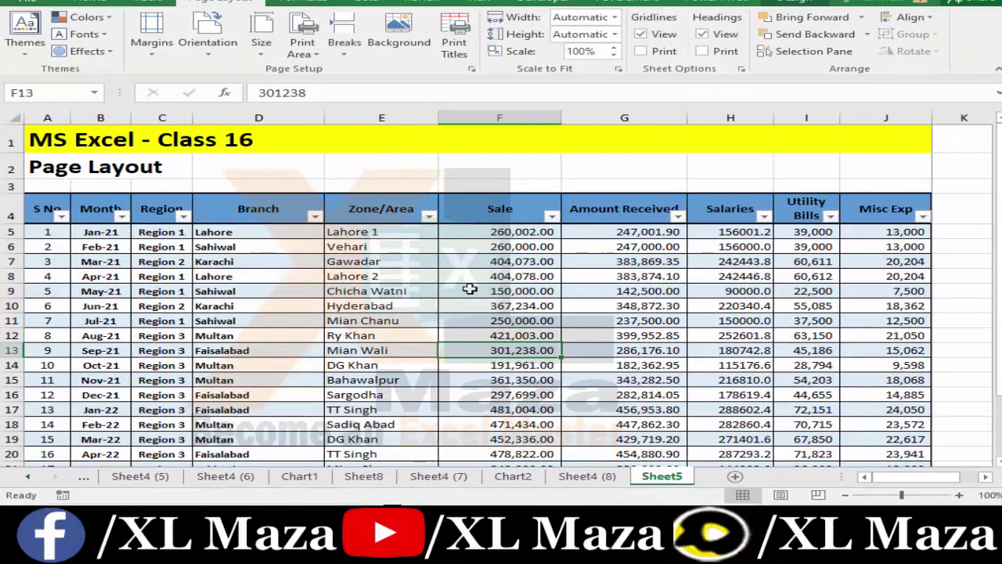
pyautogui.scroll(-3, 468, 288)
pyautogui.scroll(3, 468, 288)
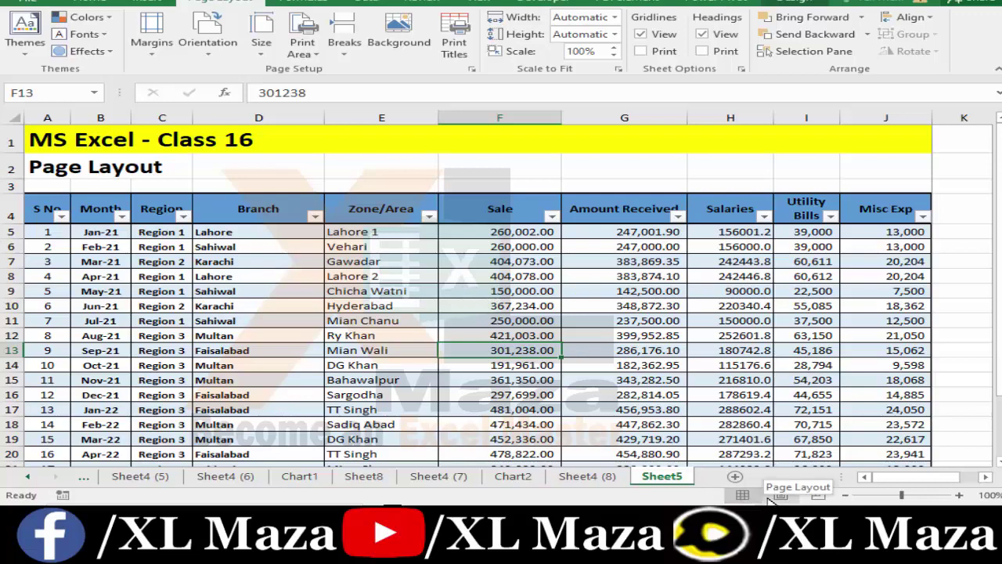
pyautogui.click(818, 495)
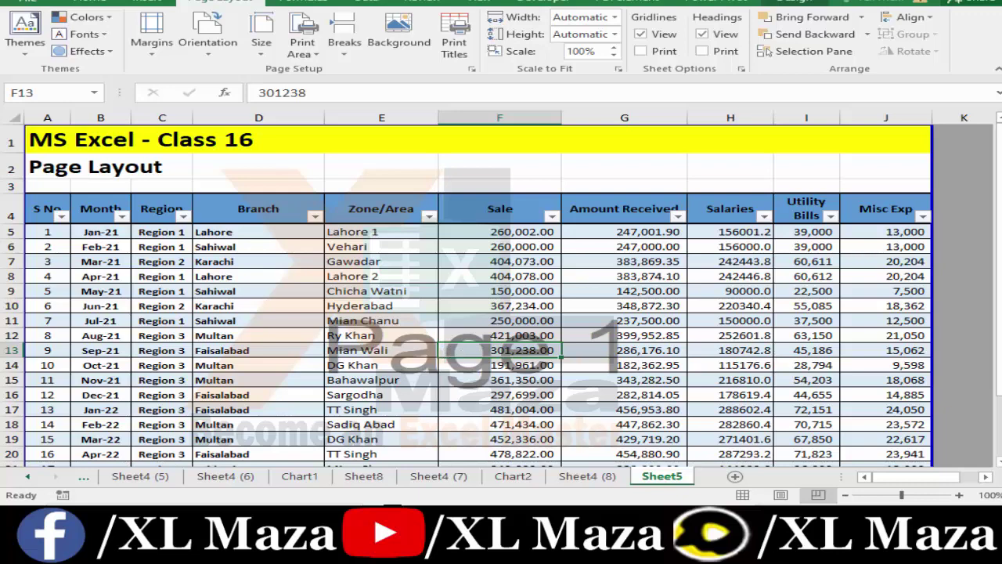
pyautogui.click(743, 496)
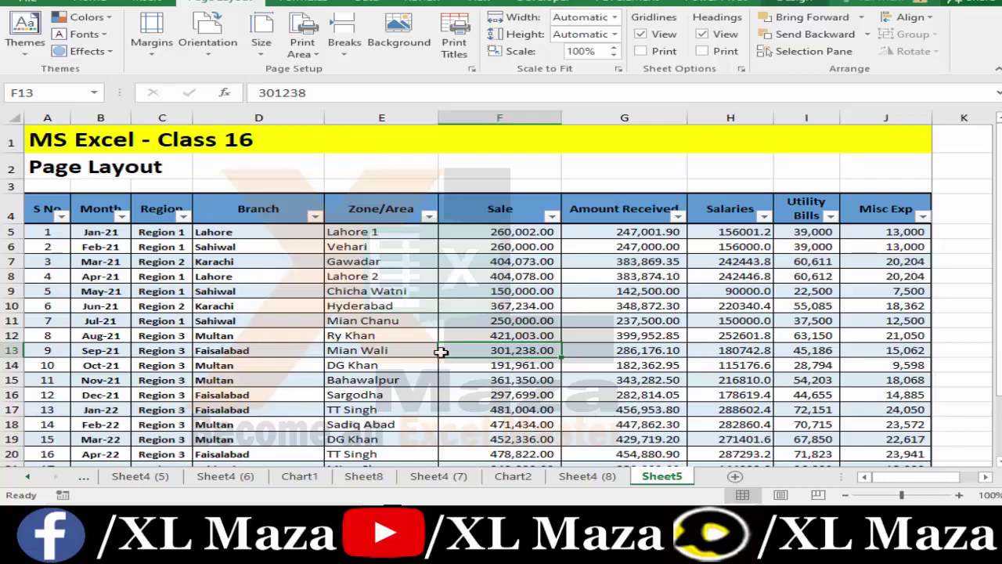
# - Check the print preview of the sales table from Normal view, return to the worksheet, and select cell E9
pyautogui.press('alt')
pyautogui.press('f')
pyautogui.press('p')
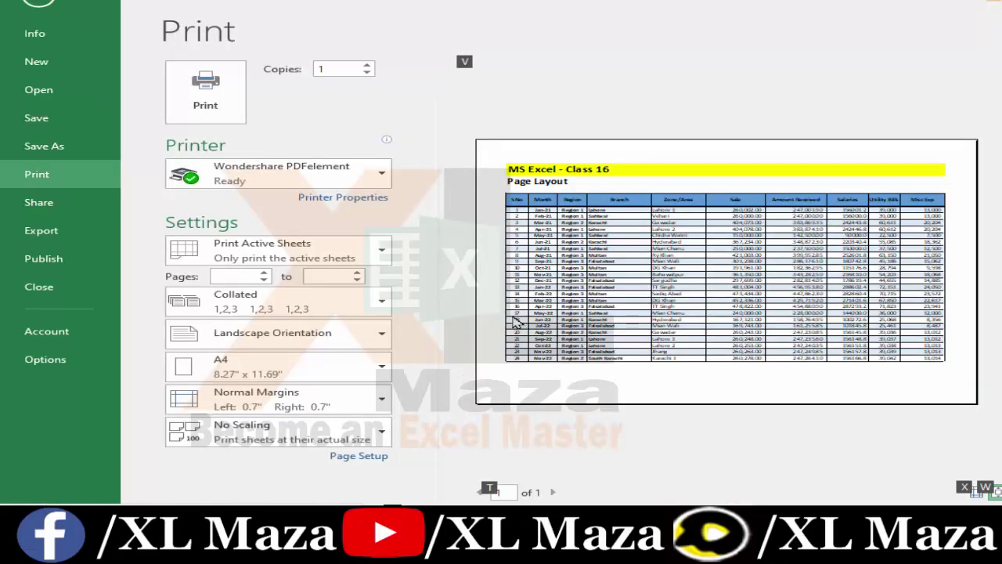
pyautogui.press('Escape')
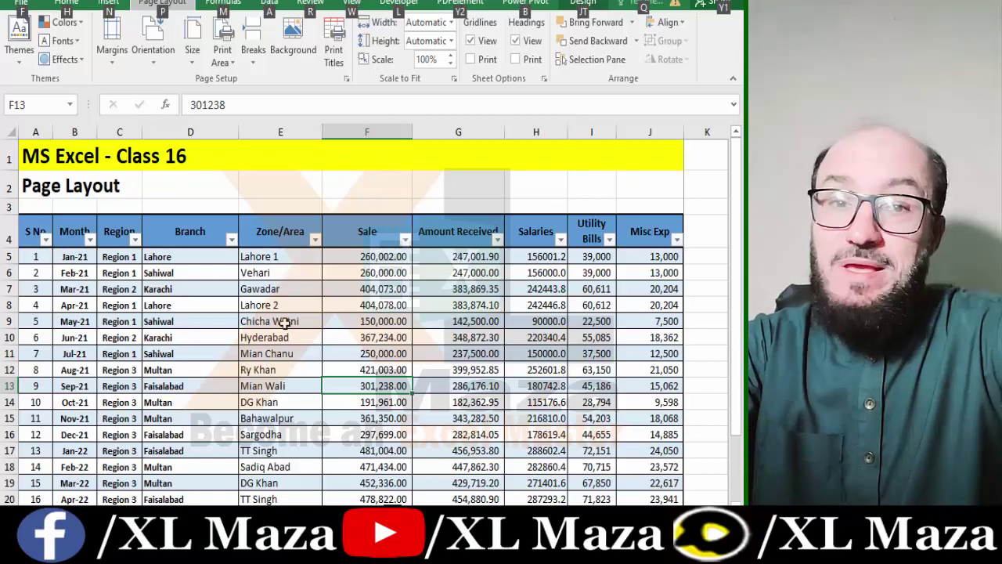
pyautogui.click(286, 323)
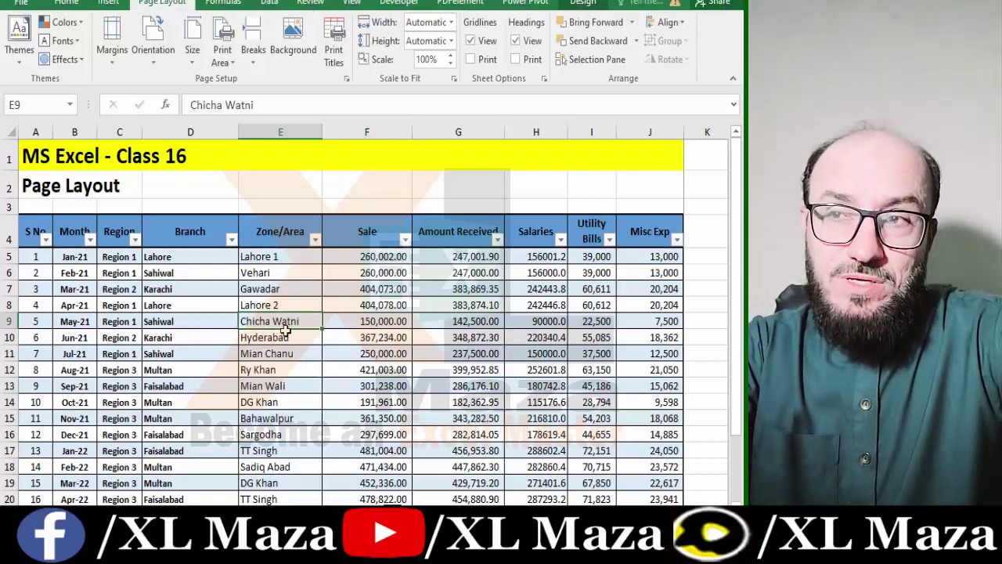